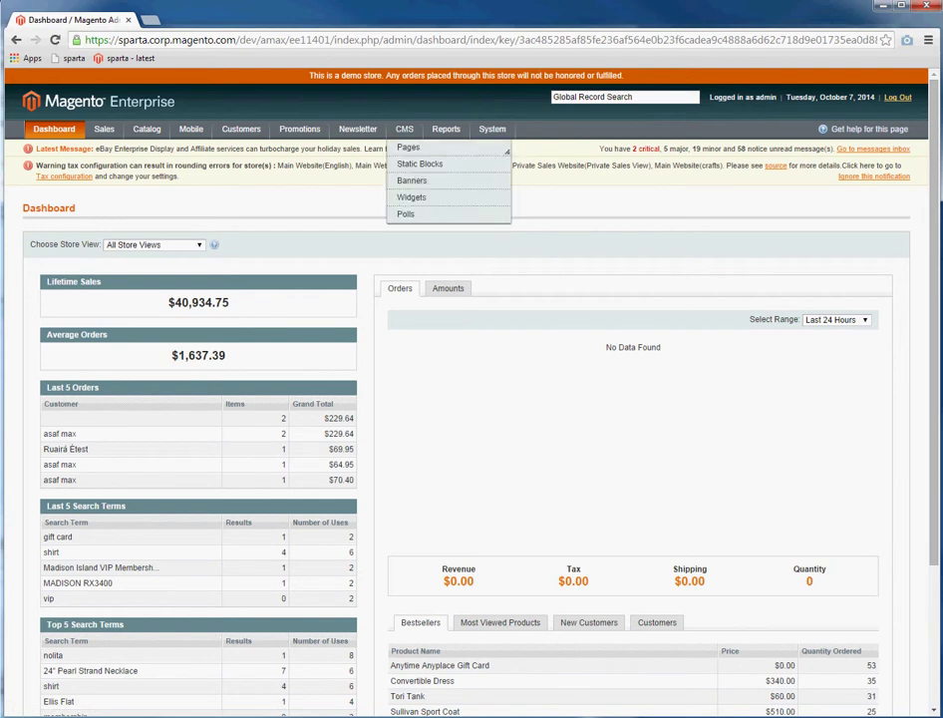
Open the Magento data export page from the system administration area
{"action": "mouse_move", "coordinate": [492, 129]}
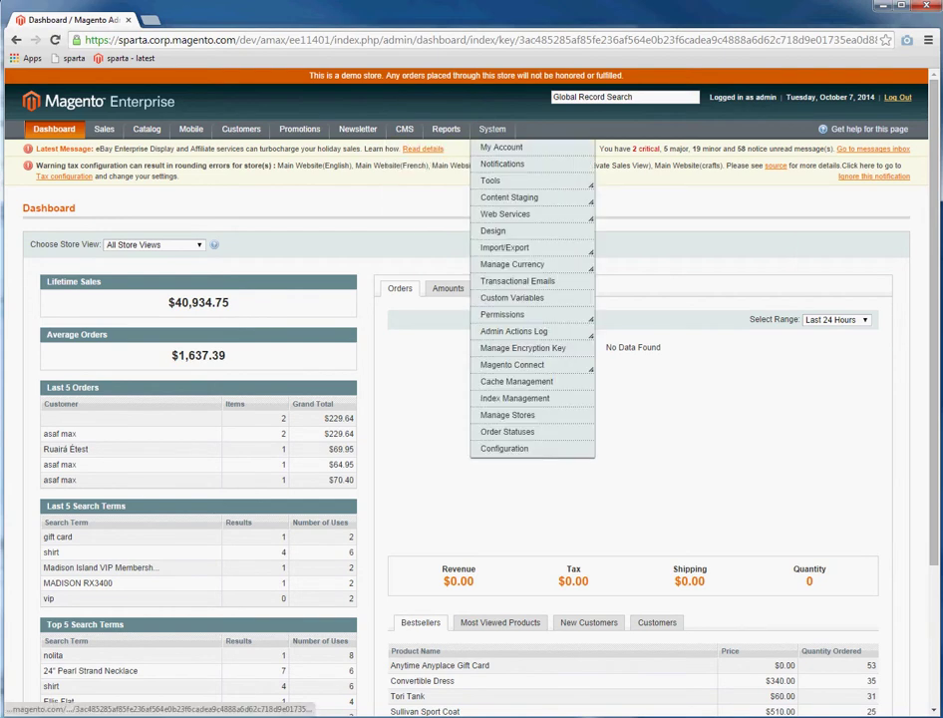
{"action": "mouse_move", "coordinate": [513, 264]}
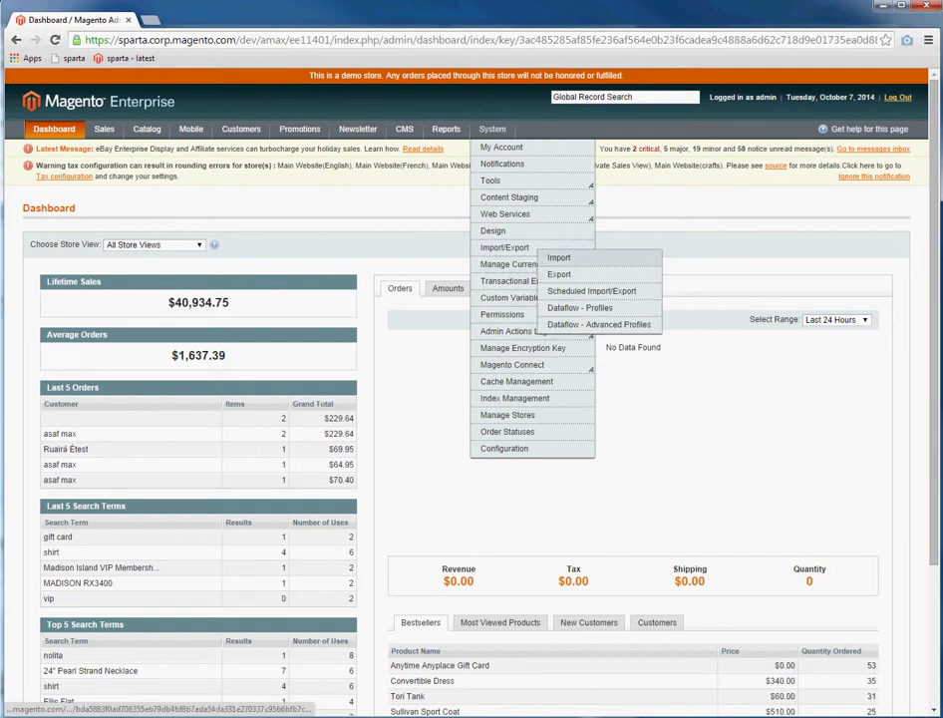
{"action": "left_click", "coordinate": [559, 274]}
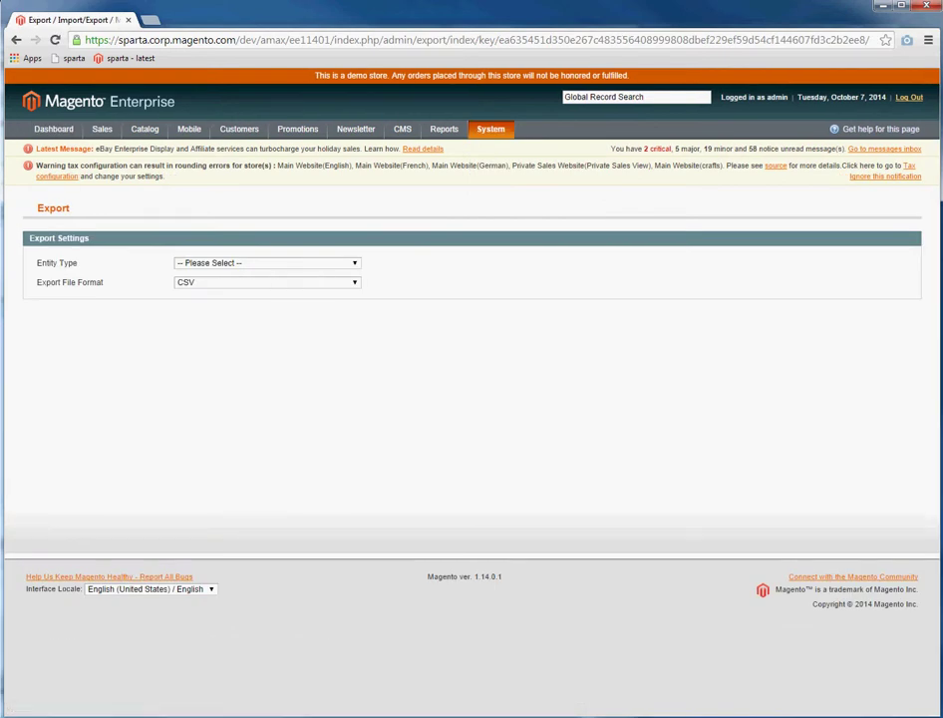
Set the export's entity type to Products and keep CSV as the export file format
{"action": "left_click", "coordinate": [267, 263]}
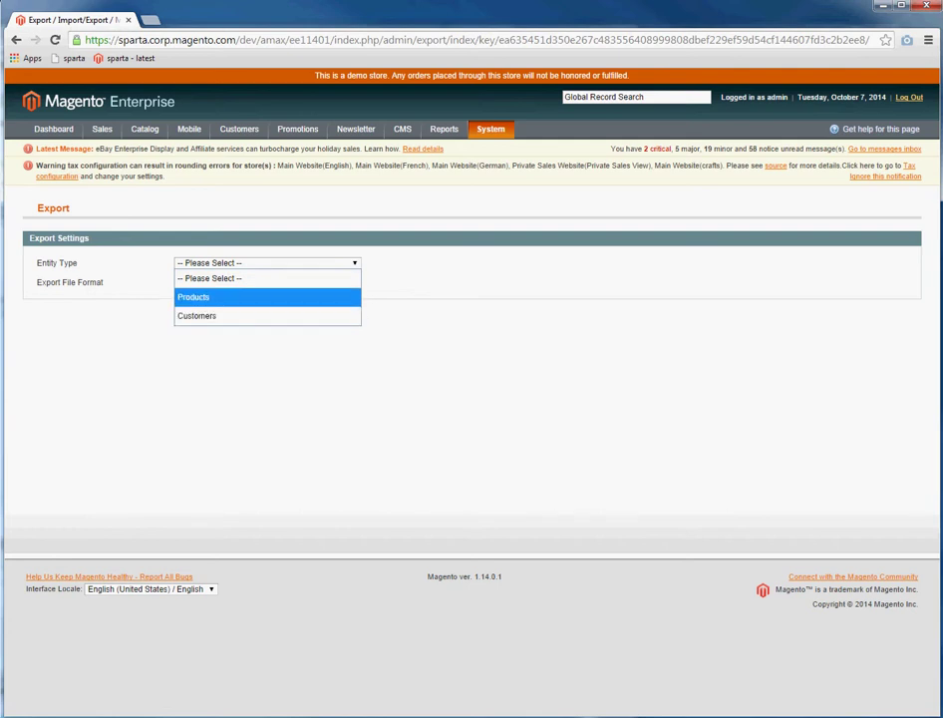
{"action": "left_click", "coordinate": [267, 297]}
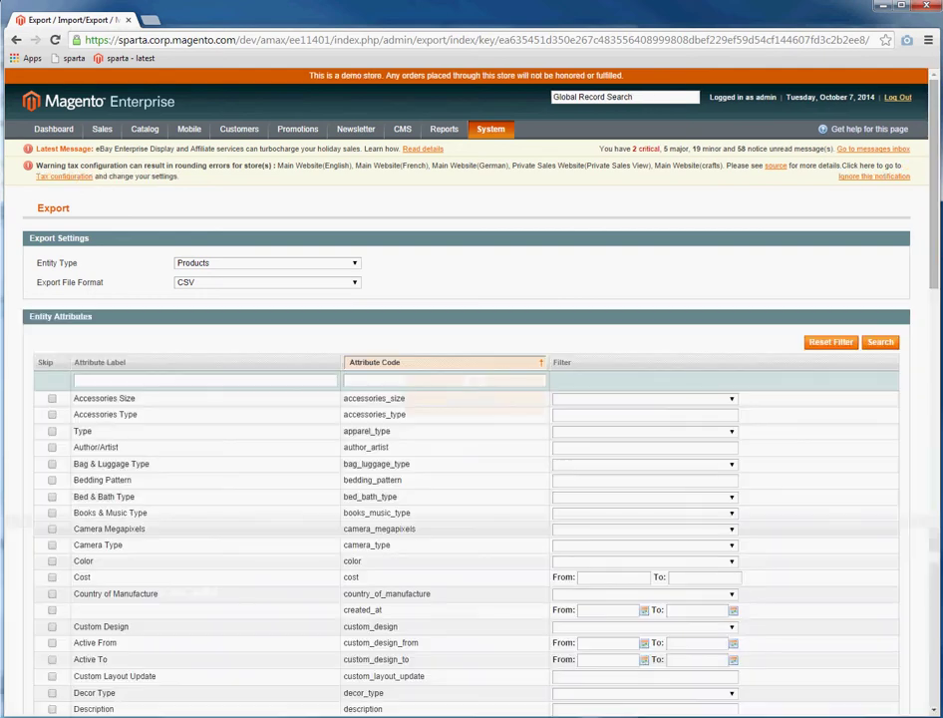
{"action": "left_click", "coordinate": [267, 282]}
{"action": "left_click", "coordinate": [267, 282]}
{"action": "left_click", "coordinate": [267, 282]}
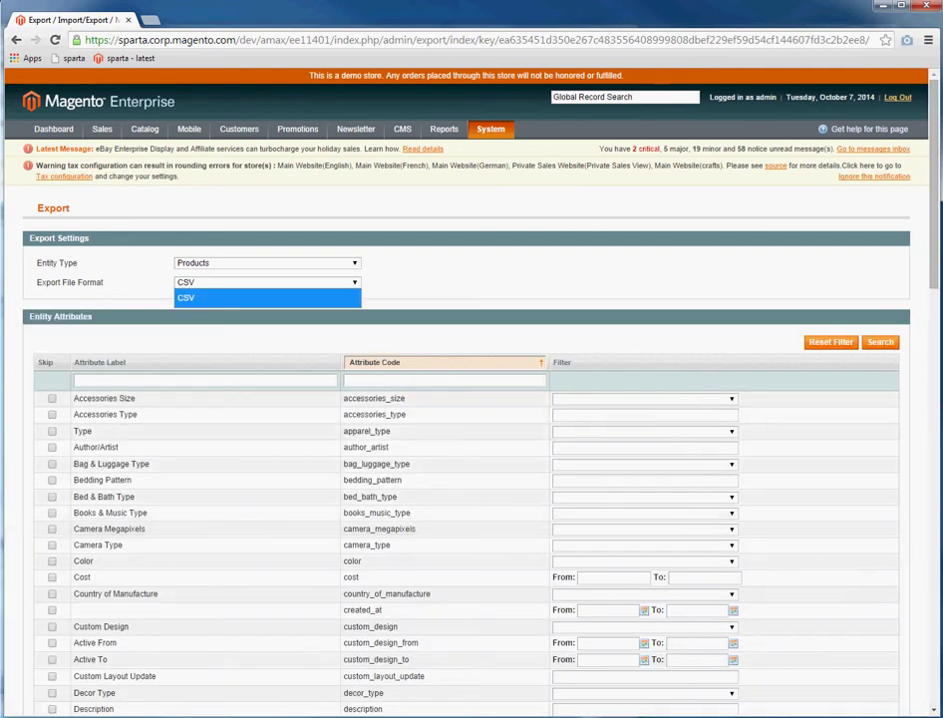
{"action": "key", "text": "Escape"}
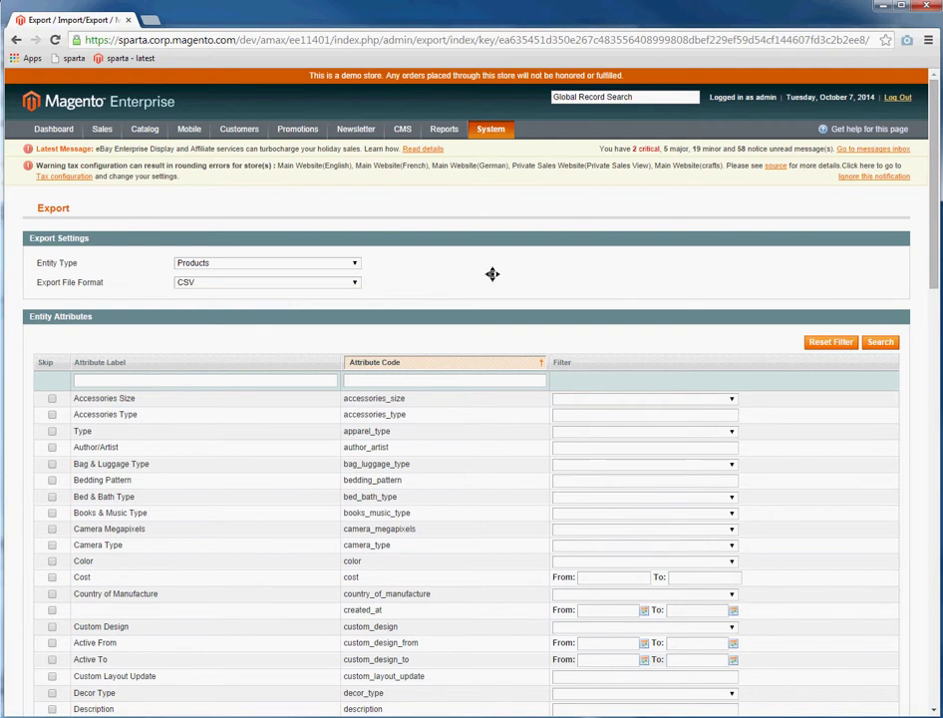
Export the product catalog to a CSV file without skipping or filtering any entity attributes
{"action": "scroll", "coordinate": [492, 273], "scroll_direction": "down", "scroll_amount": 3}
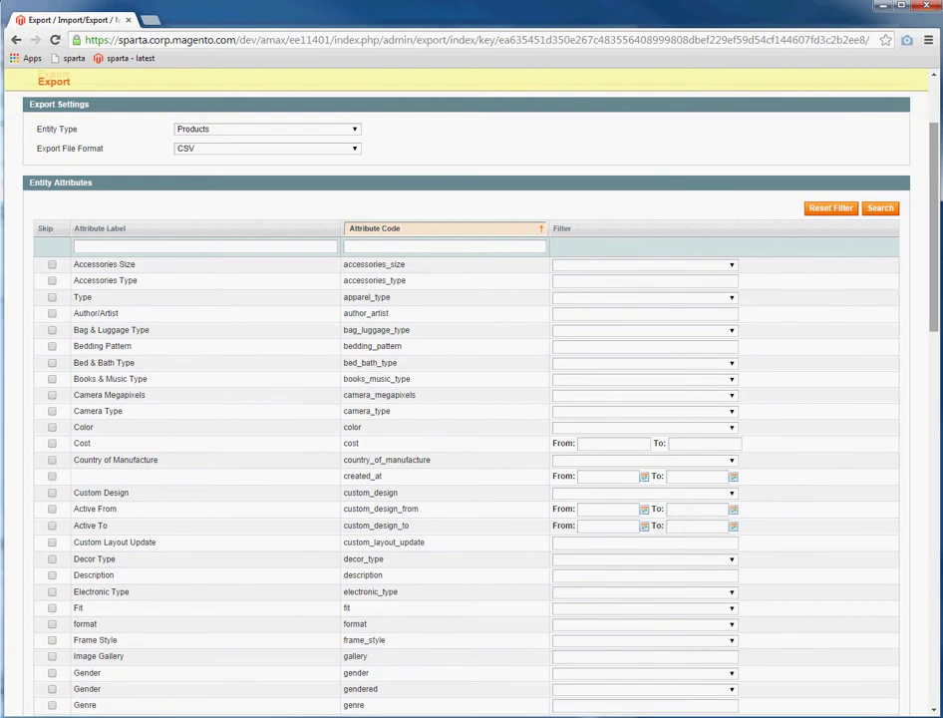
{"action": "scroll", "coordinate": [472, 399], "scroll_direction": "down", "scroll_amount": 1}
{"action": "scroll", "coordinate": [471, 398], "scroll_direction": "down", "scroll_amount": 3}
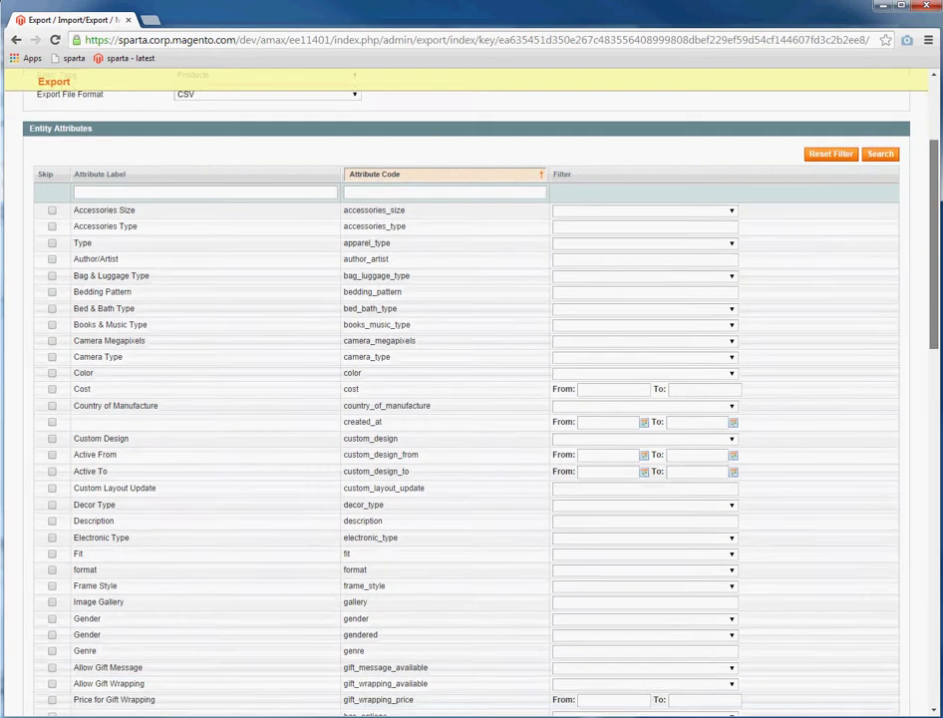
{"action": "scroll", "coordinate": [471, 399], "scroll_direction": "down", "scroll_amount": 1}
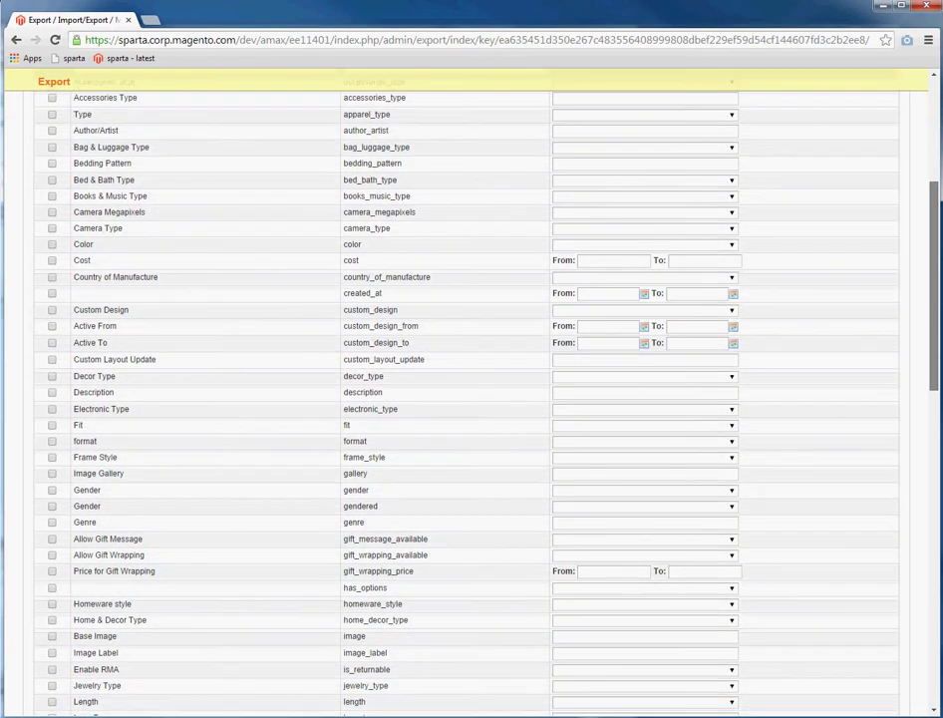
{"action": "scroll", "coordinate": [472, 398], "scroll_direction": "down", "scroll_amount": 1}
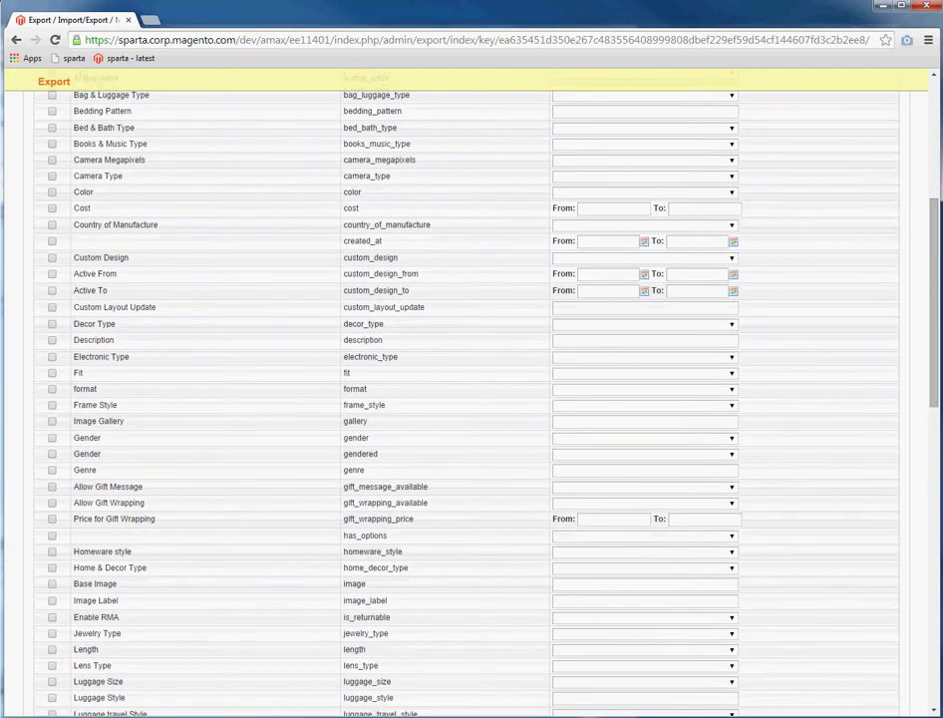
{"action": "mouse_move", "coordinate": [933, 299]}
{"action": "left_mouse_down"}
{"action": "mouse_move", "coordinate": [933, 219]}
{"action": "mouse_move", "coordinate": [933, 320]}
{"action": "left_mouse_up"}
{"action": "scroll", "coordinate": [472, 398], "scroll_direction": "down", "scroll_amount": 9}
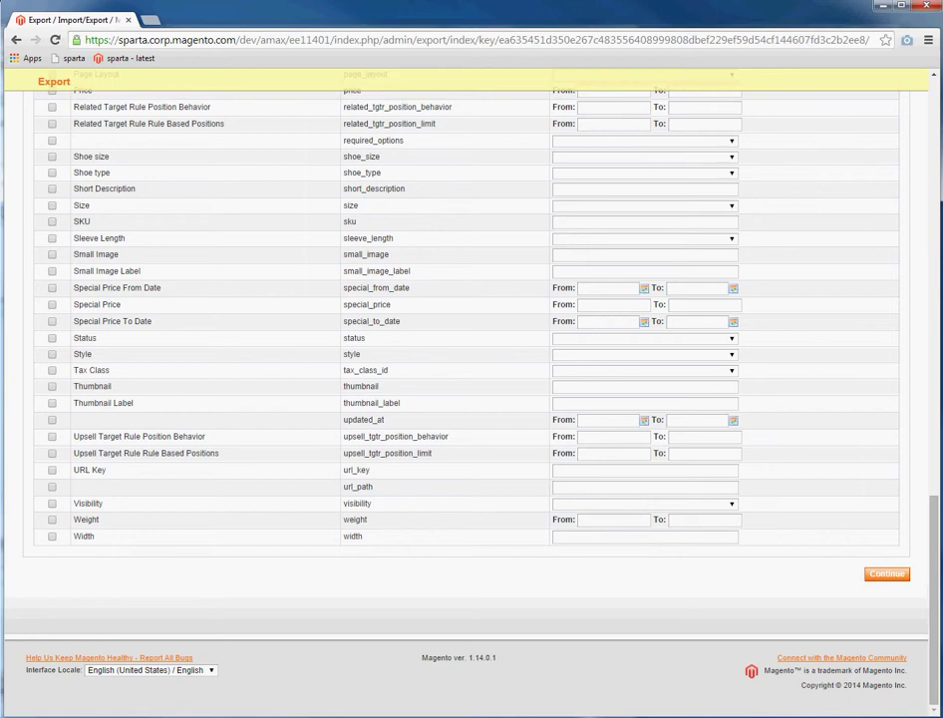
{"action": "left_click", "coordinate": [886, 573]}
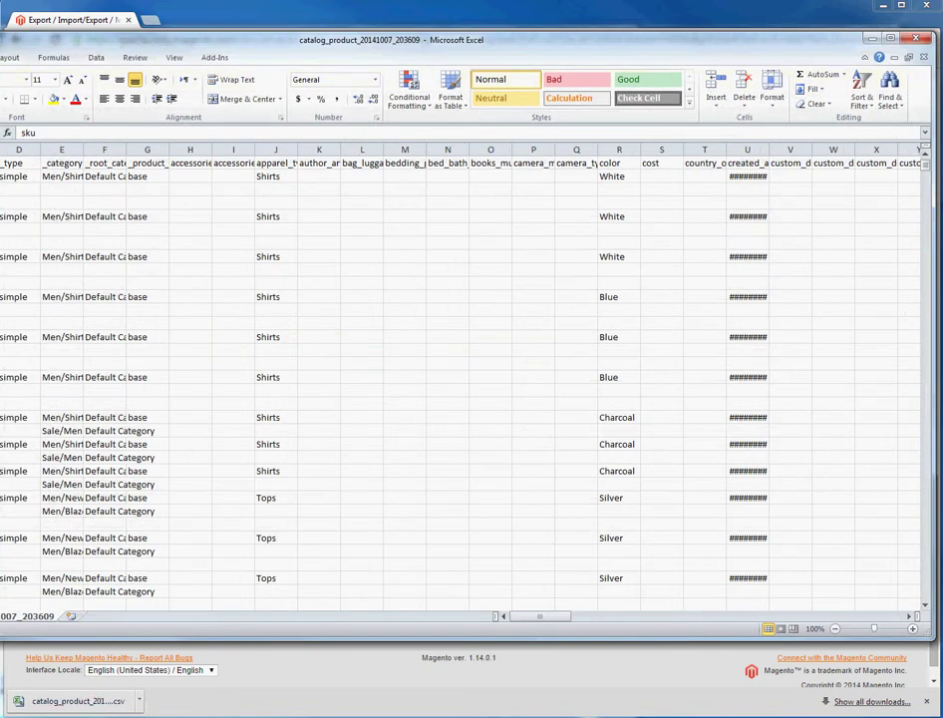
Switch to Excel and look through the SKU rows of the exported catalog_product_20141007_203609 file
{"action": "left_click_drag", "start_coordinate": [0, 33], "coordinate": [27, 39]}
{"action": "left_click_drag", "start_coordinate": [71, 181], "coordinate": [71, 194]}
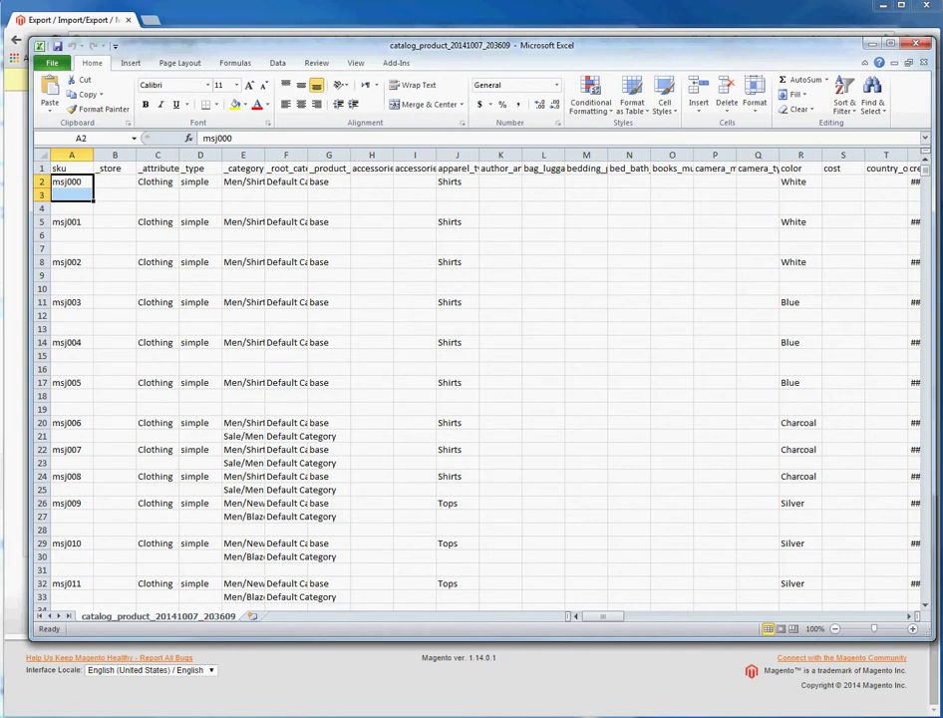
{"action": "key", "text": "Down"}
{"action": "key", "text": "Down"}
{"action": "key", "text": "Down"}
{"action": "key", "text": "Down"}
{"action": "key", "text": "Down"}
{"action": "key", "text": "Down"}
{"action": "key", "text": "Down"}
{"action": "key", "text": "Down"}
{"action": "key", "text": "Down"}
{"action": "key", "text": "Down"}
{"action": "key", "text": "Down"}
{"action": "key", "text": "Down"}
{"action": "key", "text": "Down"}
{"action": "key", "text": "Down"}
{"action": "key", "text": "Down"}
{"action": "key", "text": "Down"}
{"action": "key", "text": "Down"}
{"action": "key", "text": "Down"}
{"action": "key", "text": "Down"}
{"action": "key", "text": "Down"}
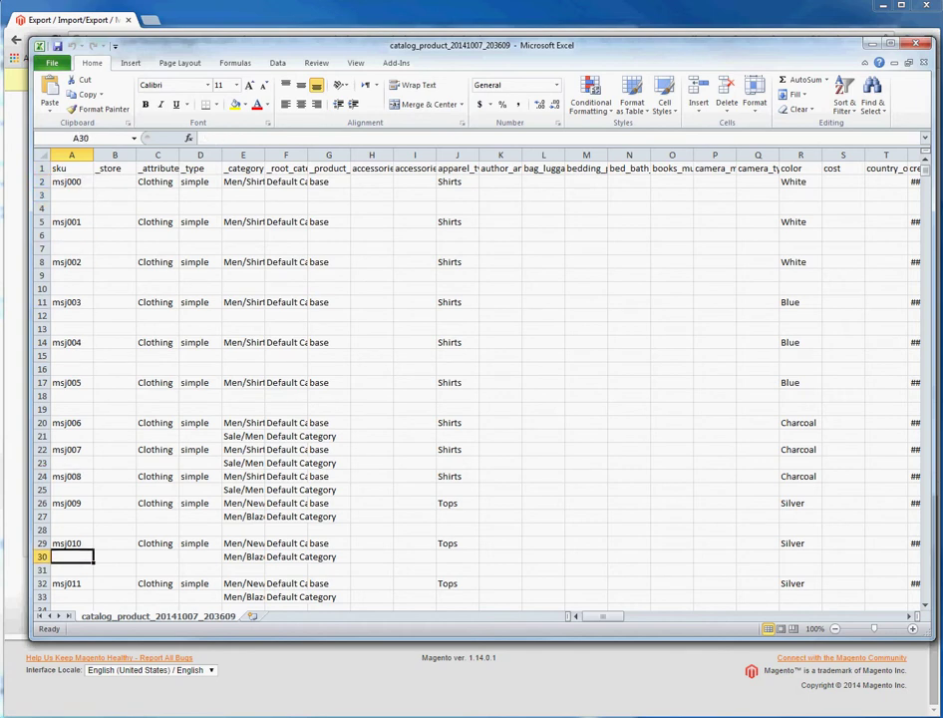
{"action": "key", "text": "Down"}
{"action": "key", "text": "Down"}
{"action": "key", "text": "Down"}
{"action": "key", "text": "Down"}
{"action": "key", "text": "Down"}
{"action": "key", "text": "Down"}
{"action": "key", "text": "Down"}
{"action": "key", "text": "Down"}
{"action": "key", "text": "Down"}
{"action": "key", "text": "Down"}
{"action": "key", "text": "Down"}
{"action": "key", "text": "Down"}
{"action": "key", "text": "Down"}
{"action": "key", "text": "Down"}
{"action": "key", "text": "Down"}
{"action": "key", "text": "Down"}
{"action": "key", "text": "Down"}
{"action": "key", "text": "Down"}
{"action": "key", "text": "Up"}
{"action": "key", "text": "Up"}
{"action": "key", "text": "Up"}
{"action": "key", "text": "Up"}
{"action": "key", "text": "Up"}
{"action": "key", "text": "Up"}
{"action": "key", "text": "Up"}
{"action": "key", "text": "Up"}
{"action": "key", "text": "Up"}
{"action": "key", "text": "Up"}
{"action": "key", "text": "Up"}
{"action": "key", "text": "Up"}
{"action": "key", "text": "Up"}
{"action": "key", "text": "Up"}
{"action": "key", "text": "Up"}
{"action": "key", "text": "Up"}
{"action": "key", "text": "Up"}
{"action": "key", "text": "Up"}
{"action": "key", "text": "Up"}
{"action": "key", "text": "Up"}
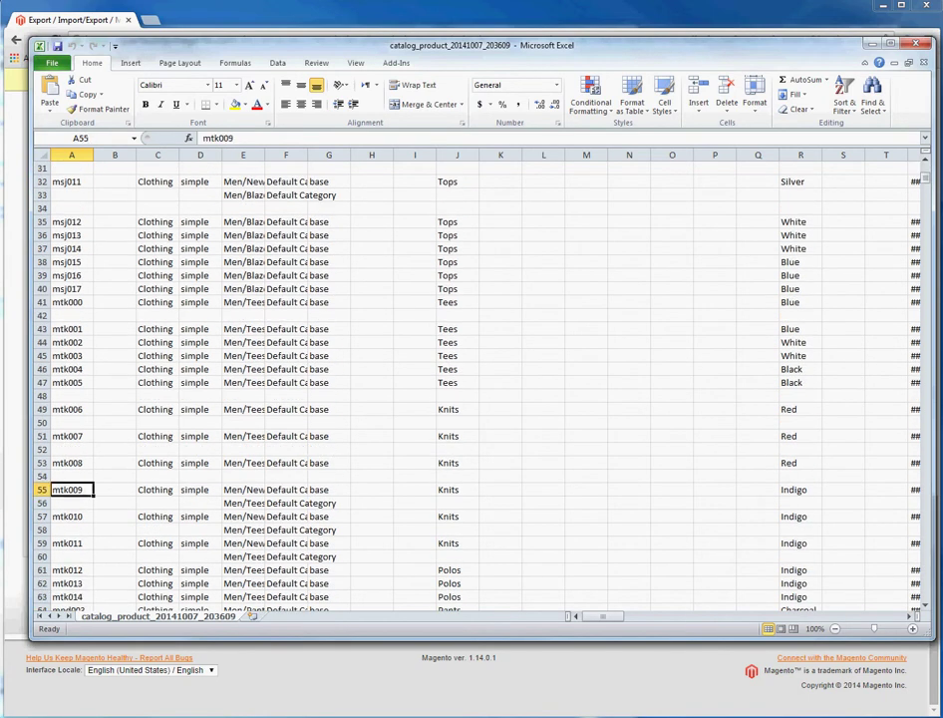
{"action": "key", "text": "Up"}
{"action": "key", "text": "Up"}
{"action": "key", "text": "Up"}
{"action": "key", "text": "Up"}
{"action": "key", "text": "Up"}
{"action": "key", "text": "Up"}
{"action": "key", "text": "Up"}
{"action": "key", "text": "Up"}
{"action": "key", "text": "Up"}
{"action": "key", "text": "Up"}
{"action": "key", "text": "Up"}
{"action": "key", "text": "Up"}
{"action": "key", "text": "Up"}
{"action": "key", "text": "Up"}
{"action": "key", "text": "Up"}
{"action": "key", "text": "Up"}
{"action": "key", "text": "Up"}
{"action": "key", "text": "Up"}
{"action": "key", "text": "Up"}
{"action": "key", "text": "Up"}
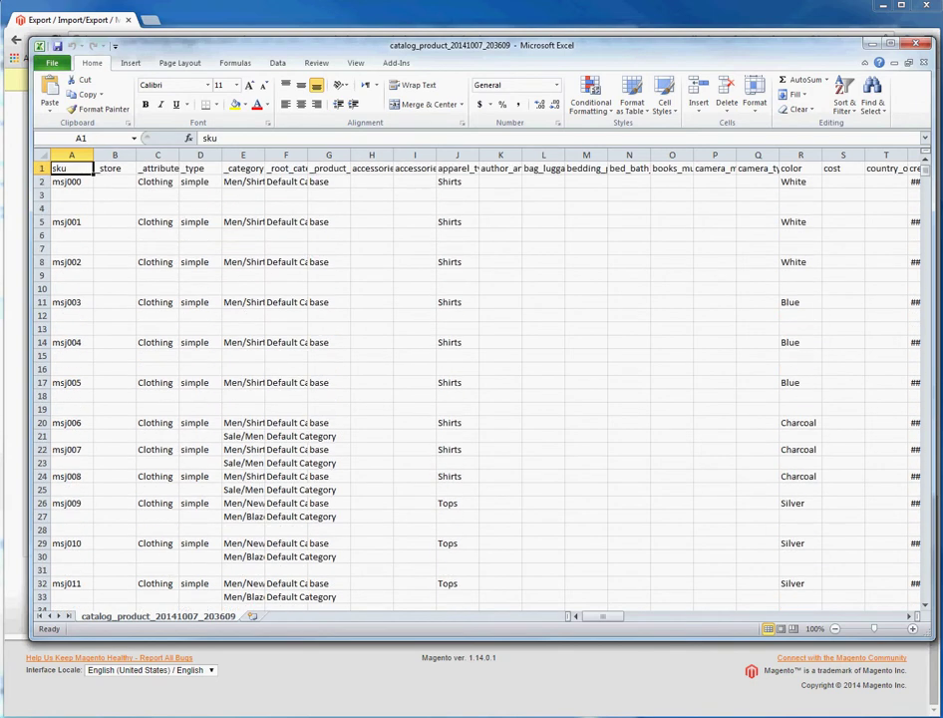
Clear all product data from row 5 to the end of the sheet, keeping the header and product msj000
{"action": "key", "text": "Down"}
{"action": "key", "text": "Down"}
{"action": "key", "text": "Down"}
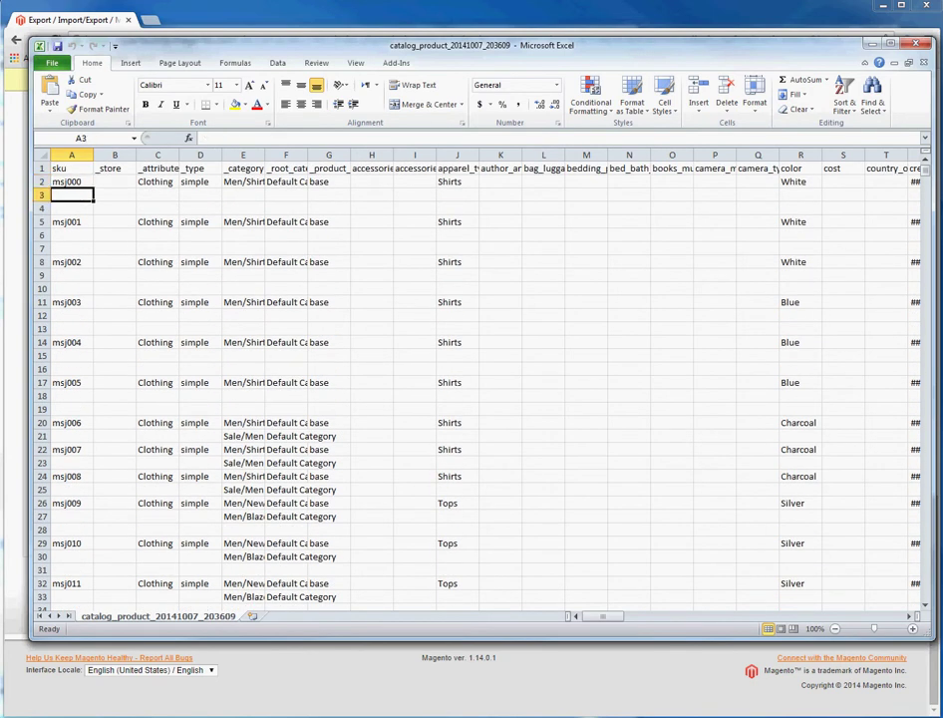
{"action": "key", "text": "shift+Down"}
{"action": "key", "text": "shift+Down"}
{"action": "key", "text": "shift+Down"}
{"action": "key", "text": "shift+Right"}
{"action": "key", "text": "shift+Right"}
{"action": "key", "text": "shift+Right"}
{"action": "key", "text": "shift+Right"}
{"action": "key", "text": "shift+Right"}
{"action": "key", "text": "shift+Right"}
{"action": "key", "text": "shift+Right"}
{"action": "key", "text": "shift+Right"}
{"action": "key", "text": "shift+Right"}
{"action": "key", "text": "shift+Right"}
{"action": "key", "text": "shift+Right"}
{"action": "key", "text": "shift+Right"}
{"action": "key", "text": "shift+Right"}
{"action": "key", "text": "shift+Right"}
{"action": "key", "text": "shift+Right"}
{"action": "key", "text": "shift+Right"}
{"action": "key", "text": "shift+Right"}
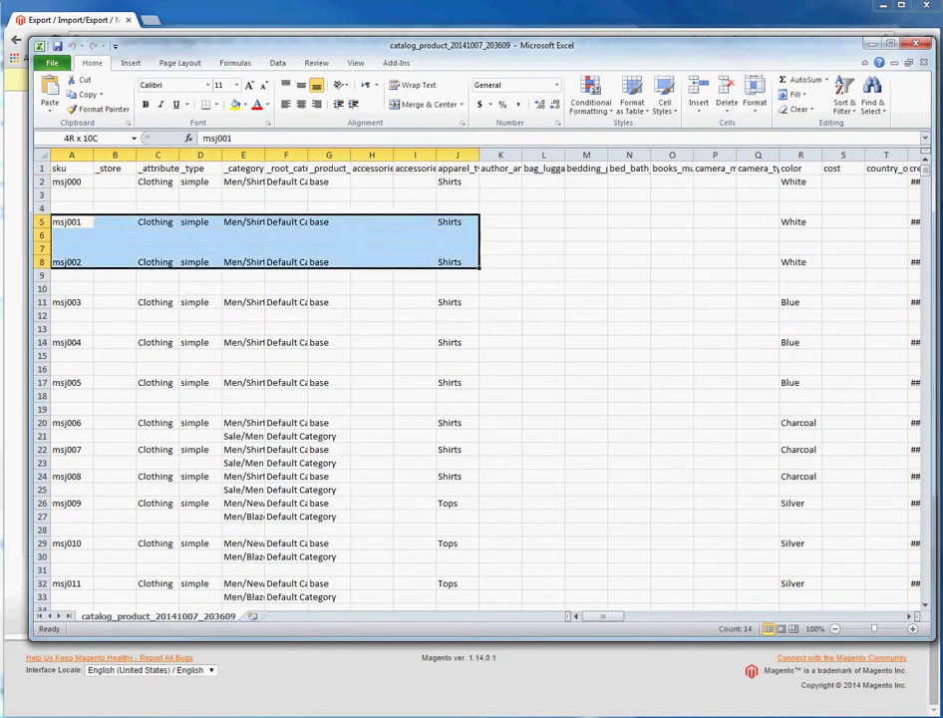
{"action": "key", "text": "shift+Down"}
{"action": "key", "text": "shift+Down"}
{"action": "key", "text": "shift+Down"}
{"action": "key", "text": "ctrl+shift+End"}
{"action": "key", "text": "Delete"}
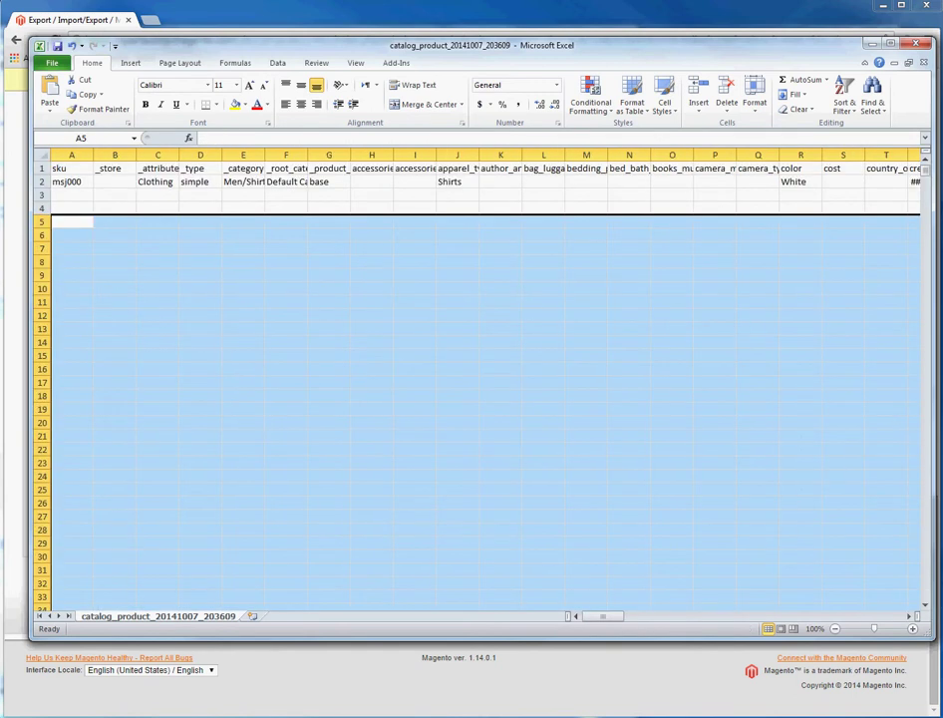
Undo the clearing of the product rows in the exported catalog sheet
{"action": "key", "text": "Up"}
{"action": "key", "text": "Up"}
{"action": "key", "text": "Right"}
{"action": "key", "text": "Right"}
{"action": "key", "text": "Right"}
{"action": "key", "text": "Right"}
{"action": "key", "text": "Right"}
{"action": "key", "text": "Right"}
{"action": "key", "text": "Right"}
{"action": "key", "text": "Right"}
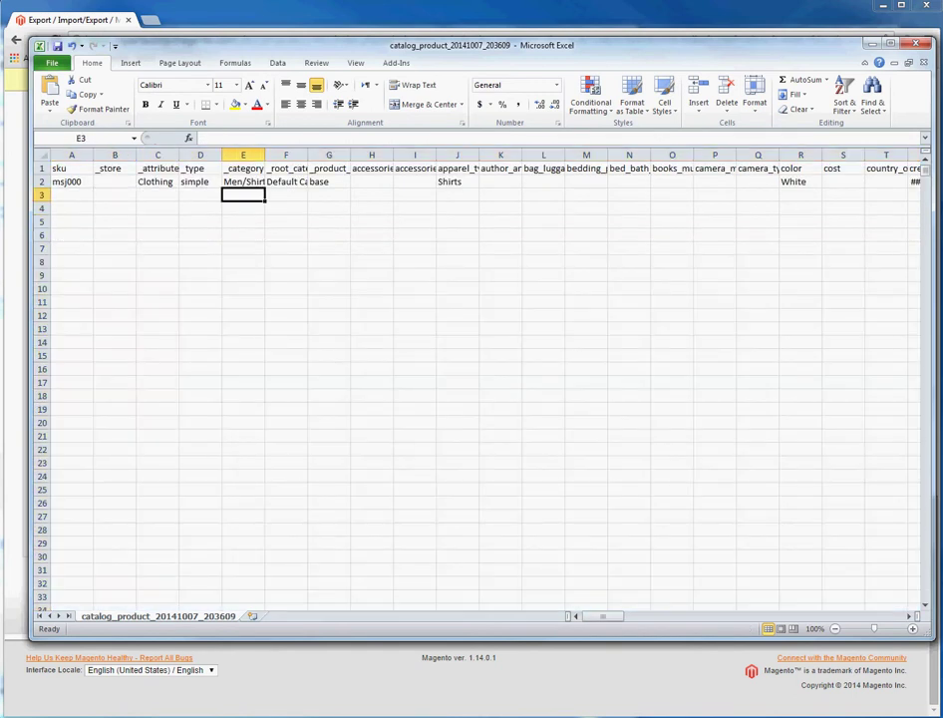
{"action": "key", "text": "Right"}
{"action": "key", "text": "Right"}
{"action": "key", "text": "Right"}
{"action": "key", "text": "Right"}
{"action": "key", "text": "Right"}
{"action": "key", "text": "ctrl+z"}
Look through the attribute column headers in row 1 of the catalog sheet, from sku past camera_type
{"action": "key", "text": "Up"}
{"action": "key", "text": "Up"}
{"action": "key", "text": "Right"}
{"action": "key", "text": "Right"}
{"action": "key", "text": "Down"}
{"action": "key", "text": "Down"}
{"action": "key", "text": "Right"}
{"action": "key", "text": "Right"}
{"action": "key", "text": "Right"}
{"action": "key", "text": "Right"}
{"action": "key", "text": "Right"}
{"action": "key", "text": "Right"}
{"action": "key", "text": "Right"}
{"action": "key", "text": "Right"}
{"action": "key", "text": "Right"}
{"action": "key", "text": "Right"}
{"action": "key", "text": "Up"}
{"action": "key", "text": "Left"}
{"action": "key", "text": "Left"}
{"action": "key", "text": "Left"}
{"action": "key", "text": "Left"}
{"action": "key", "text": "Left"}
{"action": "key", "text": "Left"}
{"action": "key", "text": "Left"}
{"action": "key", "text": "Left"}
{"action": "key", "text": "Up"}
{"action": "key", "text": "Up"}
{"action": "key", "text": "Up"}
{"action": "key", "text": "Left"}
{"action": "key", "text": "Left"}
{"action": "key", "text": "Left"}
{"action": "key", "text": "Left"}
{"action": "key", "text": "Right"}
{"action": "key", "text": "Right"}
{"action": "key", "text": "Right"}
{"action": "key", "text": "Right"}
{"action": "key", "text": "Right"}
{"action": "key", "text": "Right"}
{"action": "key", "text": "Right"}
{"action": "key", "text": "Right"}
{"action": "key", "text": "Right"}
{"action": "key", "text": "Right"}
{"action": "key", "text": "Right"}
{"action": "key", "text": "Right"}
{"action": "key", "text": "Right"}
{"action": "key", "text": "Right"}
{"action": "key", "text": "Right"}
{"action": "key", "text": "Right"}
{"action": "key", "text": "Right"}
{"action": "key", "text": "Right"}
{"action": "key", "text": "Right"}
{"action": "key", "text": "Right"}
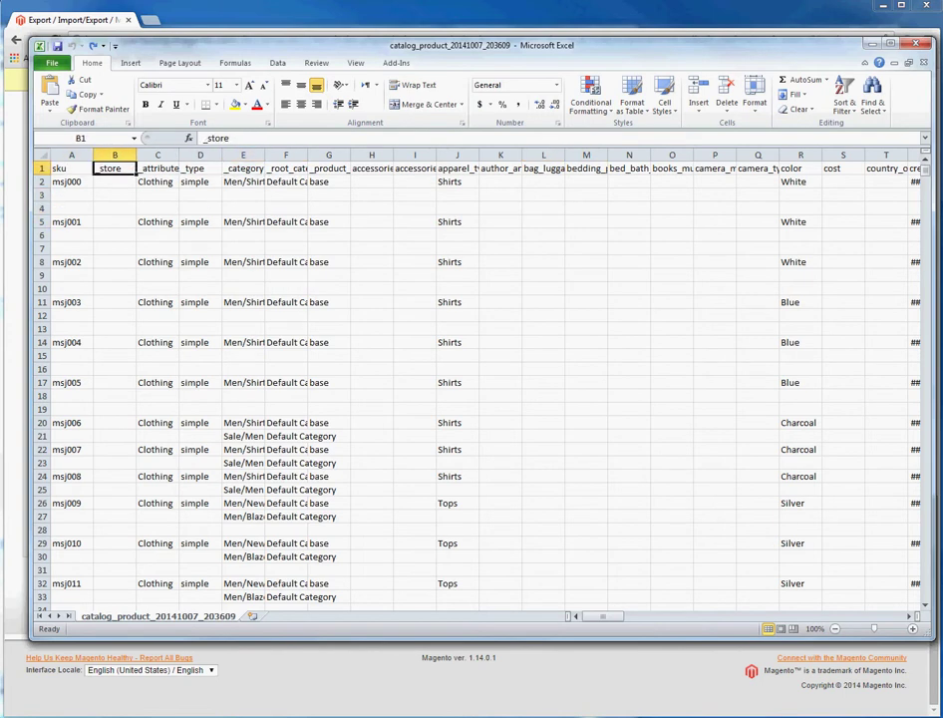
{"action": "key", "text": "Left"}
{"action": "key", "text": "Left"}
{"action": "key", "text": "Left"}
{"action": "key", "text": "Left"}
{"action": "key", "text": "Left"}
{"action": "key", "text": "Left"}
{"action": "key", "text": "Left"}
{"action": "key", "text": "Left"}
{"action": "key", "text": "Left"}
{"action": "key", "text": "Left"}
{"action": "key", "text": "Left"}
{"action": "key", "text": "Left"}
{"action": "key", "text": "Left"}
{"action": "key", "text": "Left"}
{"action": "key", "text": "Left"}
{"action": "key", "text": "Left"}
{"action": "key", "text": "Left"}
{"action": "key", "text": "Left"}
{"action": "key", "text": "Left"}
{"action": "key", "text": "Left"}
{"action": "key", "text": "Left"}
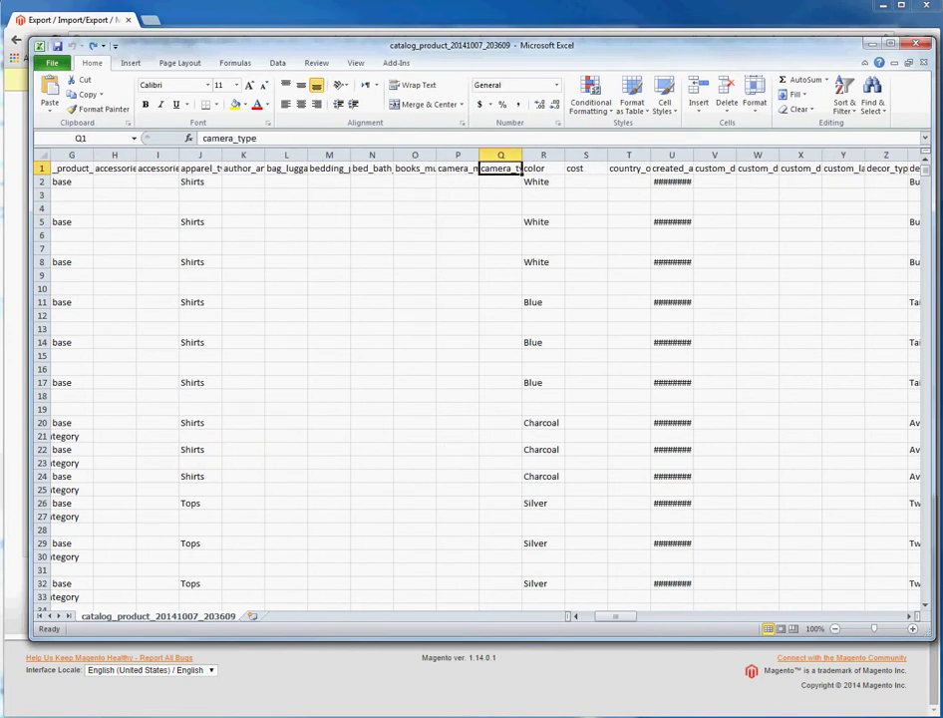
Examine the attribute values across the row of product msj002
{"action": "key", "text": "Down"}
{"action": "key", "text": "Down"}
{"action": "key", "text": "Down"}
{"action": "key", "text": "Down"}
{"action": "key", "text": "Down"}
{"action": "key", "text": "Down"}
{"action": "key", "text": "Down"}
{"action": "key", "text": "Right"}
{"action": "key", "text": "Right"}
{"action": "key", "text": "Right"}
{"action": "key", "text": "Right"}
{"action": "key", "text": "Right"}
{"action": "key", "text": "Right"}
{"action": "key", "text": "Right"}
{"action": "key", "text": "Right"}
{"action": "key", "text": "Right"}
{"action": "key", "text": "Right"}
{"action": "key", "text": "Right"}
{"action": "key", "text": "Right"}
{"action": "key", "text": "Right"}
{"action": "key", "text": "Right"}
{"action": "key", "text": "Left"}
{"action": "key", "text": "Left"}
{"action": "key", "text": "Left"}
{"action": "key", "text": "Left"}
{"action": "key", "text": "Left"}
{"action": "key", "text": "Left"}
{"action": "key", "text": "Left"}
{"action": "key", "text": "Left"}
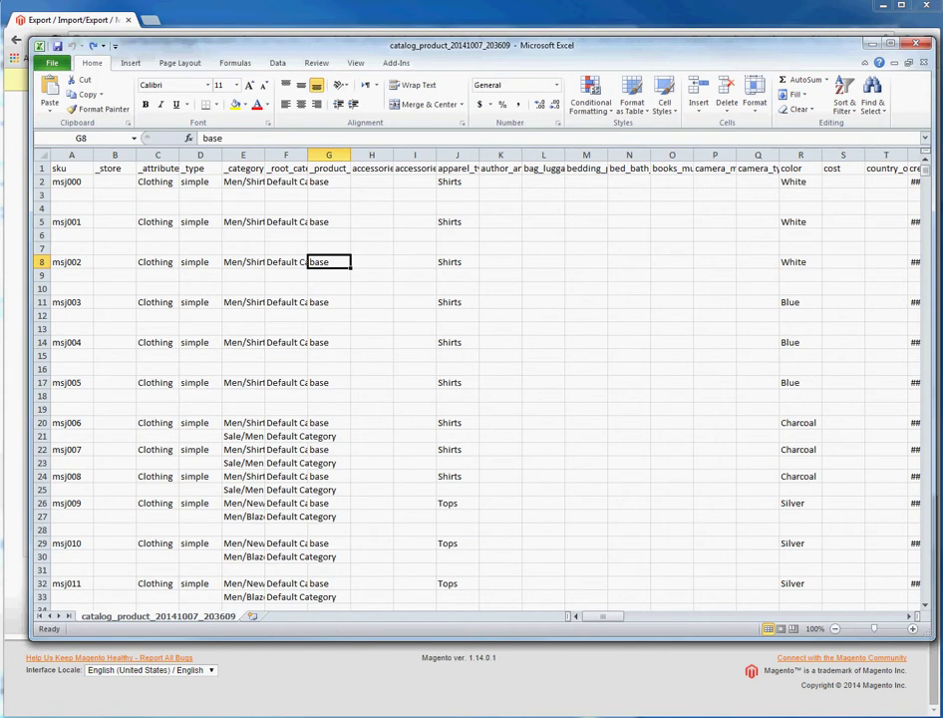
Save the catalog over the existing catalog_product_20141007_203609 file in CSV (Comma delimited) format and close Excel
{"action": "key", "text": "ctrl+s"}
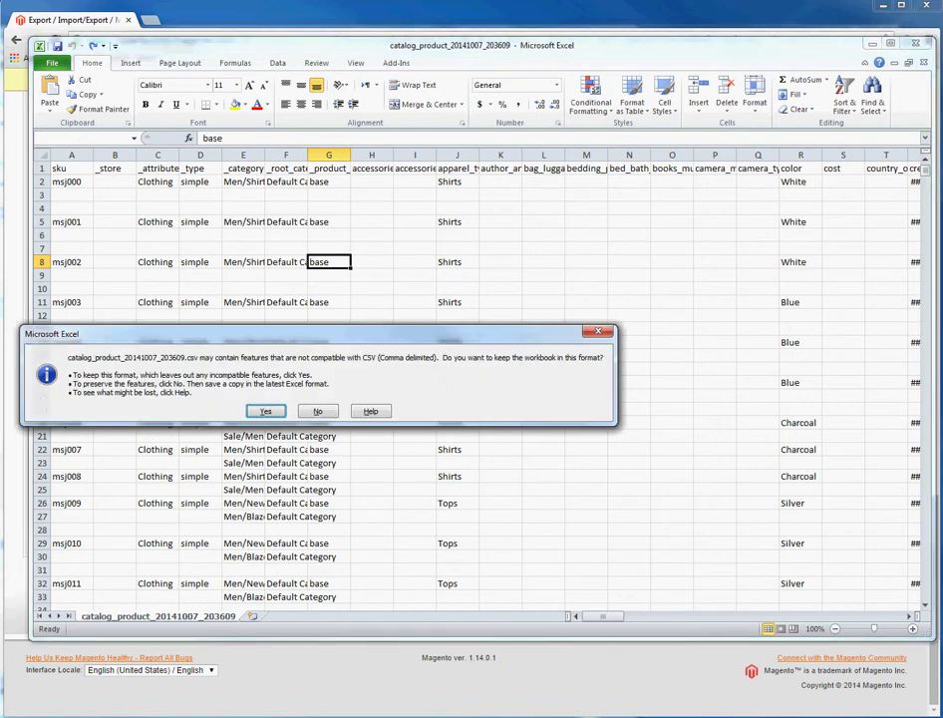
{"action": "key", "text": "Return"}
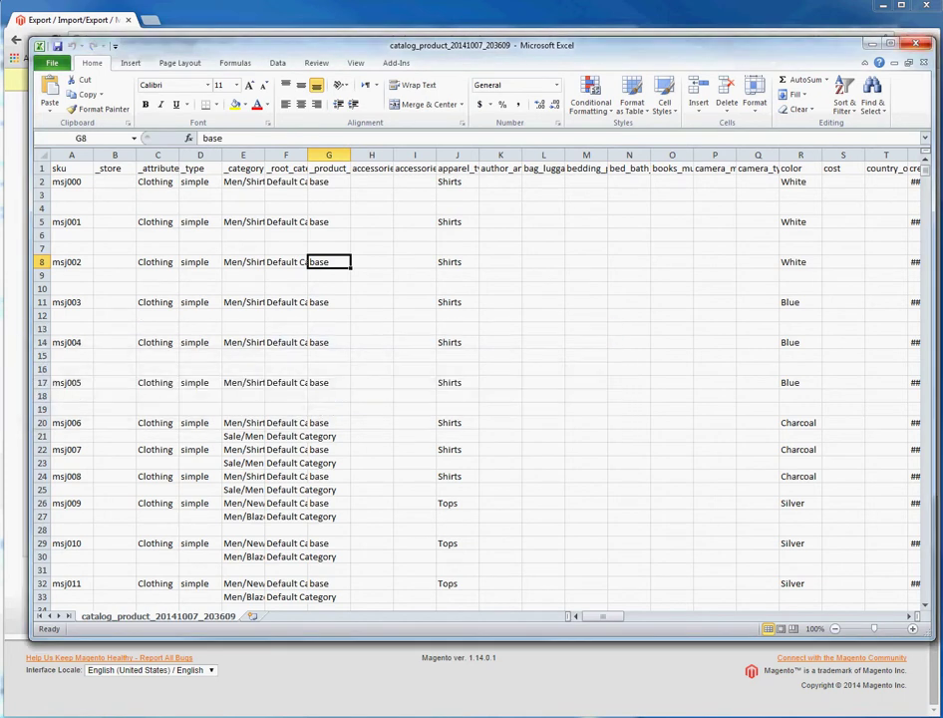
{"action": "key", "text": "alt+F4"}
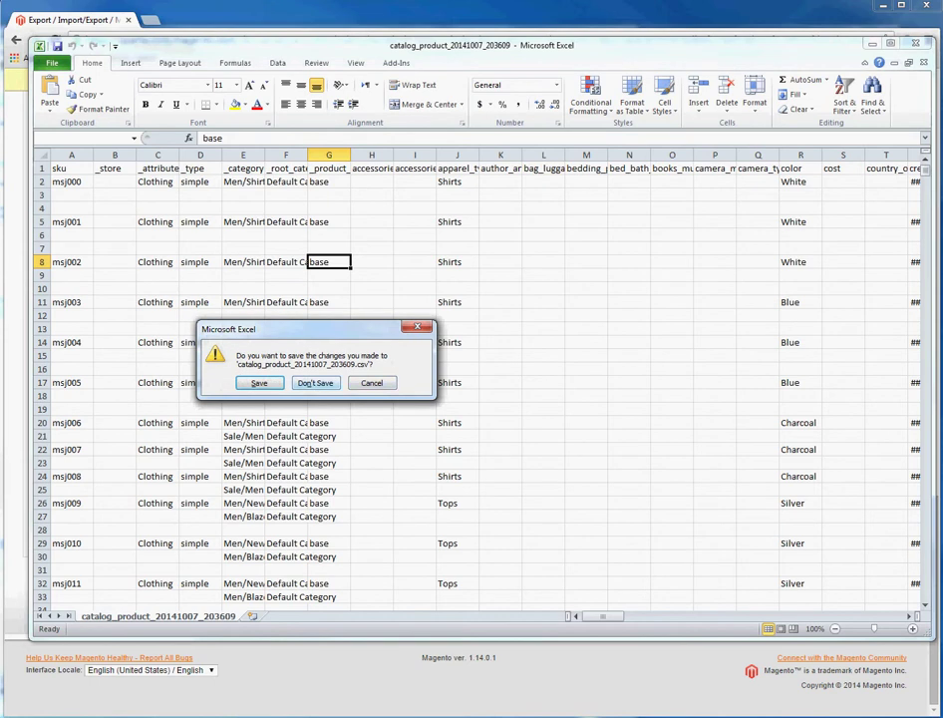
{"action": "key", "text": "Return"}
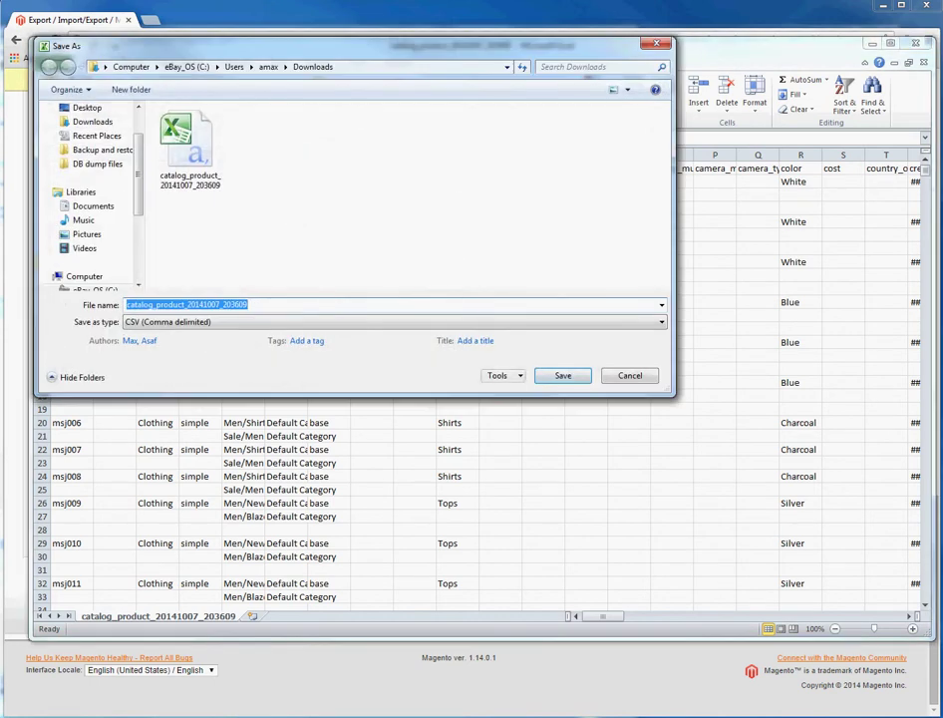
{"action": "key", "text": "Return"}
{"action": "key", "text": "y"}
{"action": "key", "text": "Return"}
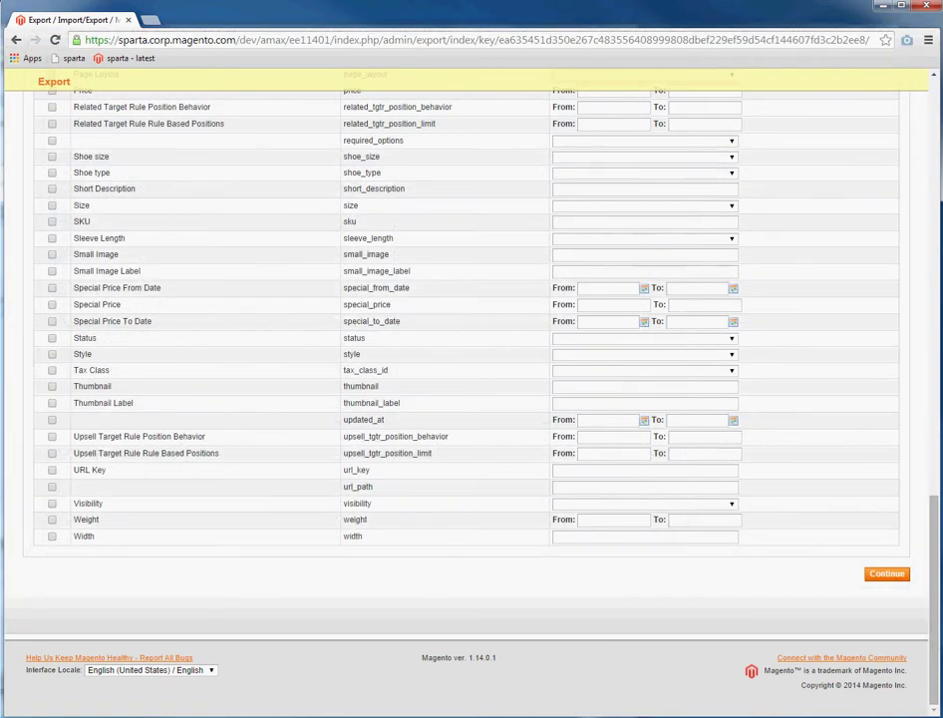
Return to the Magento admin in the browser and open the Import page
{"action": "scroll", "coordinate": [726, 600], "scroll_direction": "up", "scroll_amount": 13}
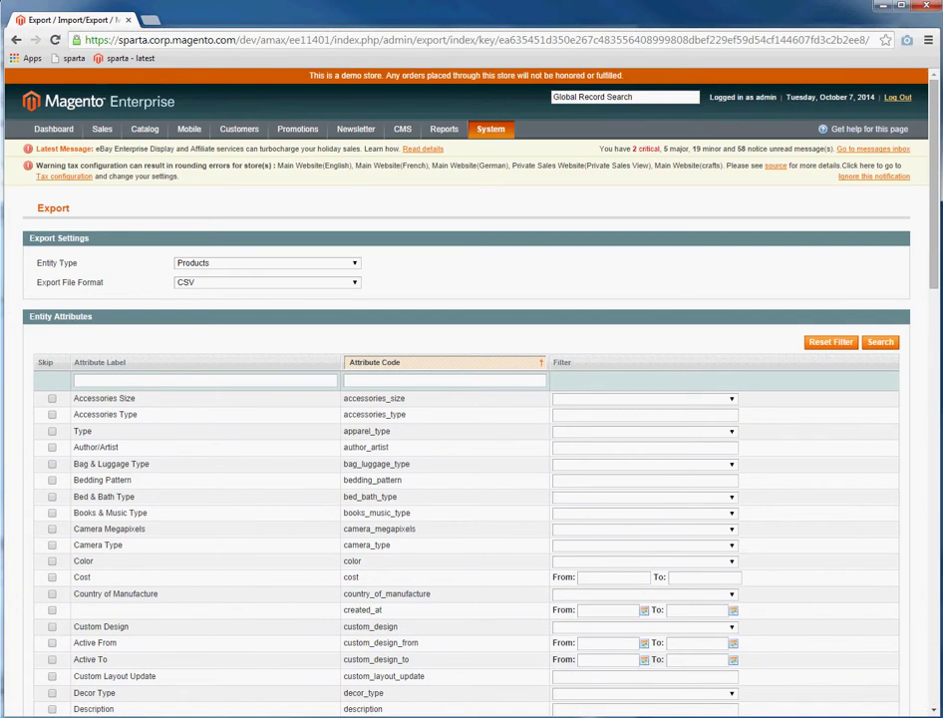
{"action": "mouse_move", "coordinate": [491, 128]}
{"action": "mouse_move", "coordinate": [501, 248]}
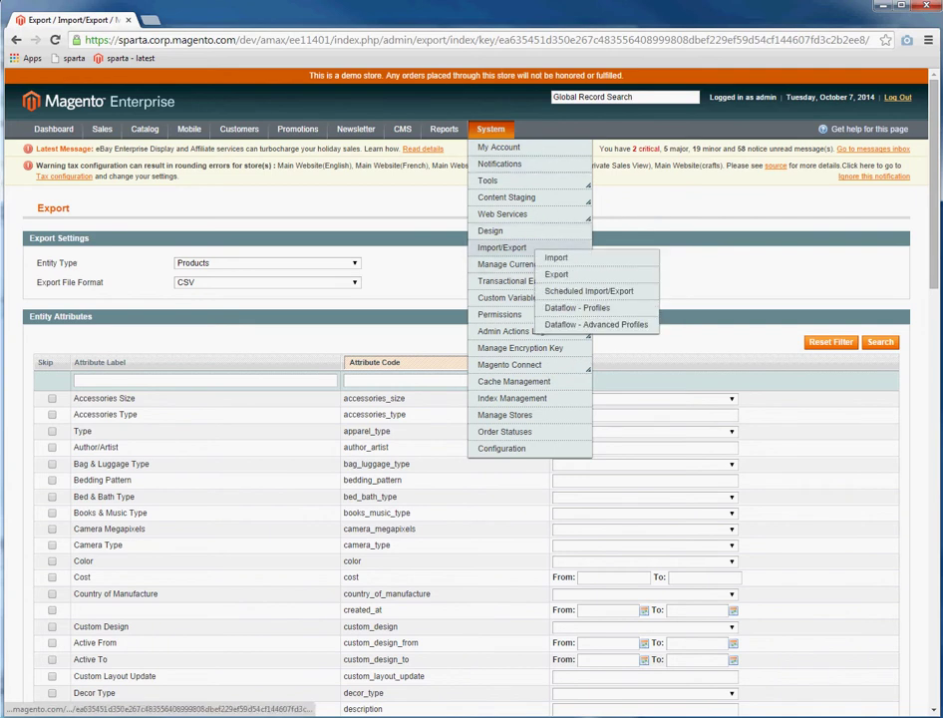
{"action": "left_click", "coordinate": [555, 257]}
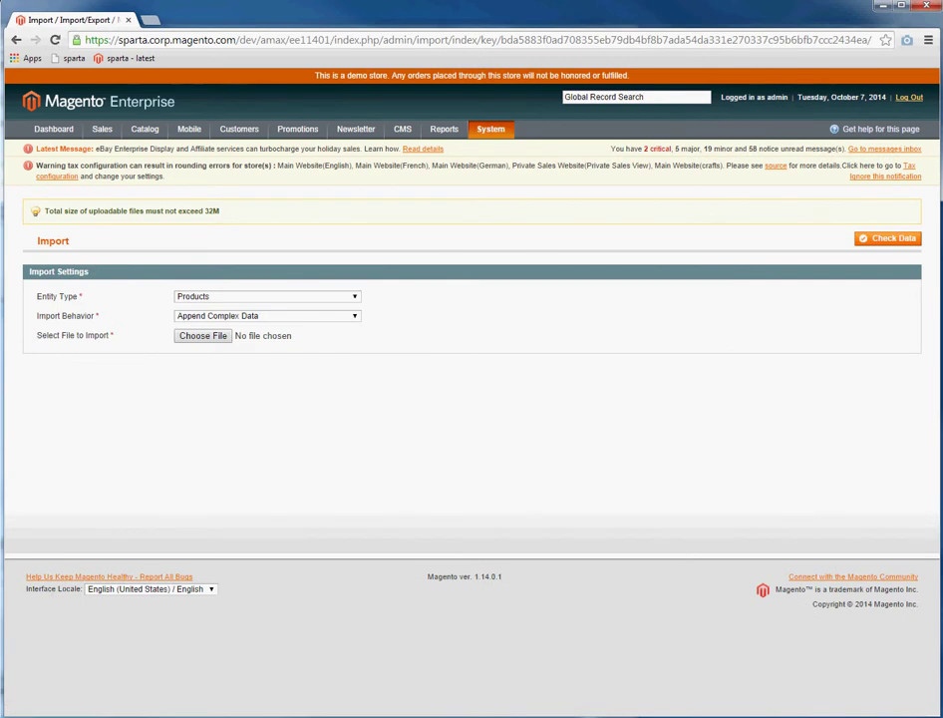
Check the available entity types for the import and keep Products selected
{"action": "left_click", "coordinate": [266, 296]}
{"action": "left_click", "coordinate": [266, 311]}
{"action": "left_click", "coordinate": [266, 296]}
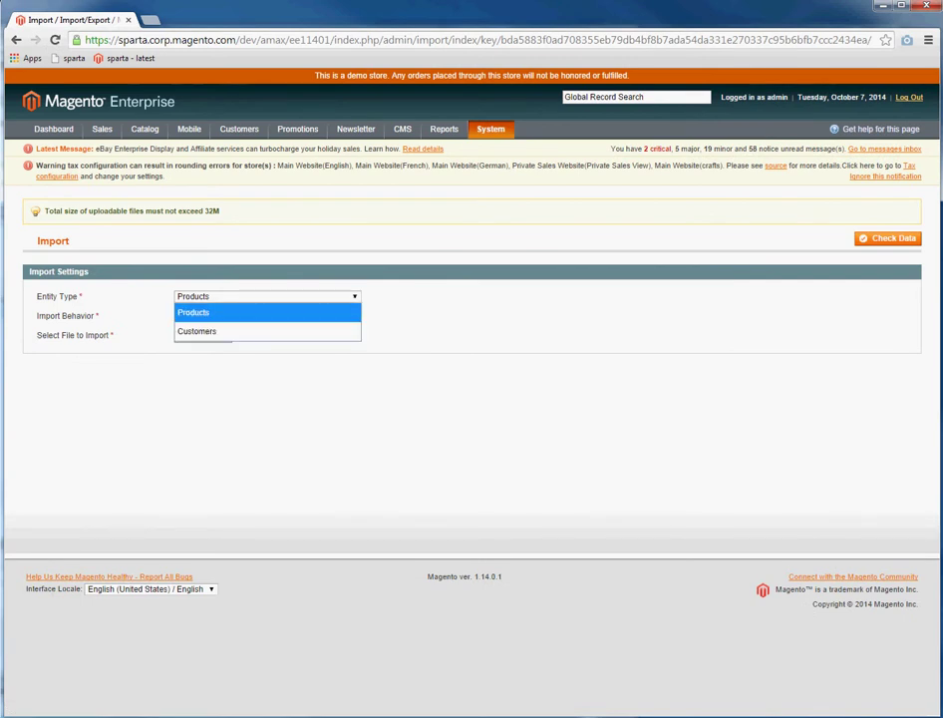
{"action": "key", "text": "Escape"}
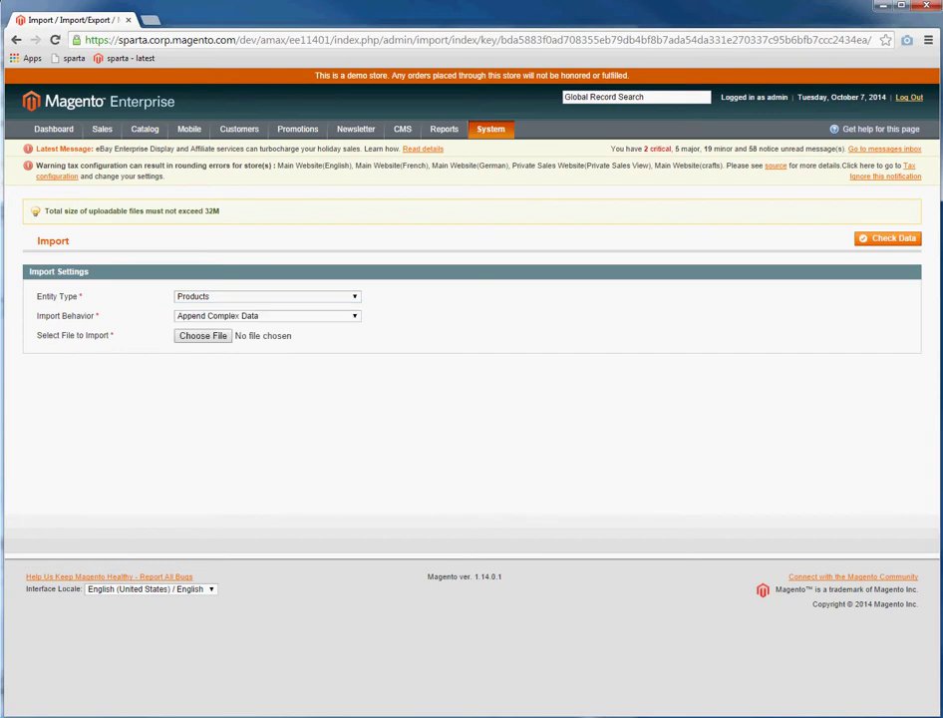
Review the import behavior options and set the import behavior to Replace Existing Complex Data
{"action": "left_click", "coordinate": [259, 315]}
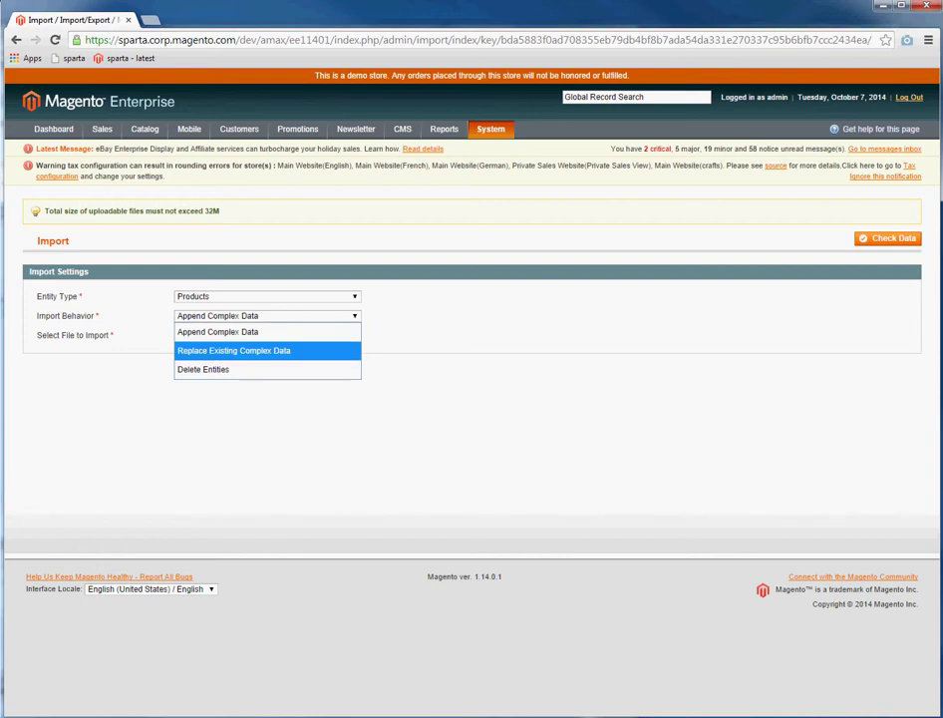
{"action": "key", "text": "Down"}
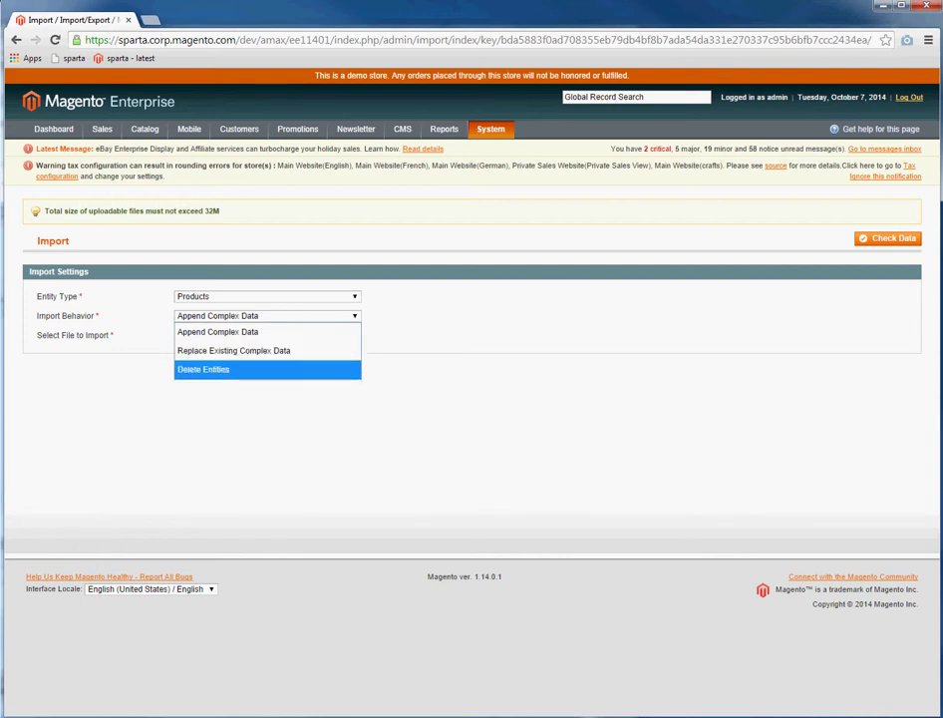
{"action": "key", "text": "Up"}
{"action": "key", "text": "Up"}
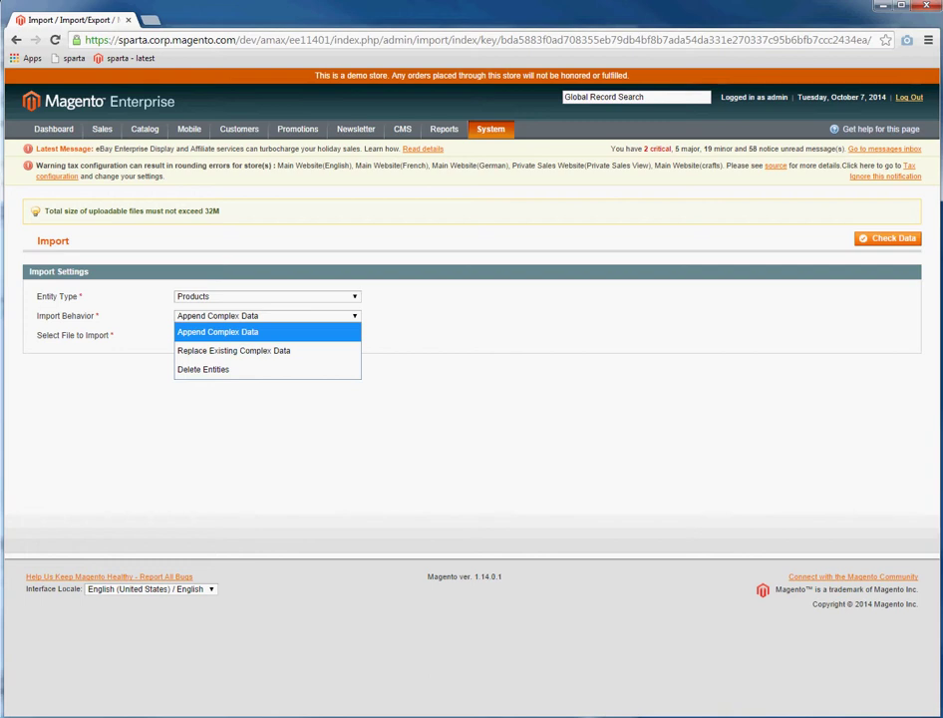
{"action": "key", "text": "Down"}
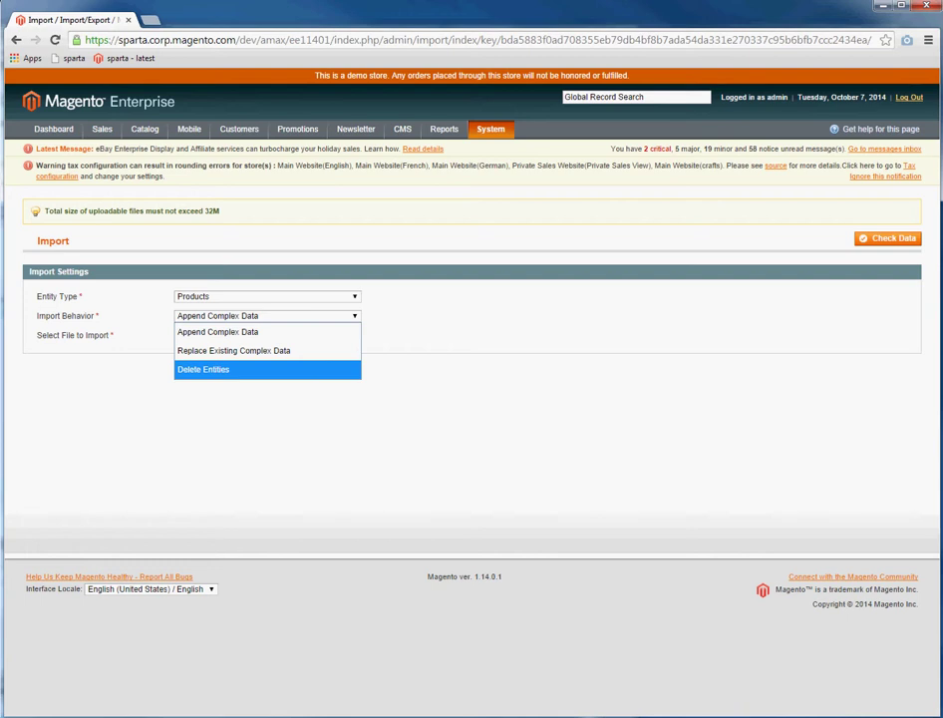
{"action": "key", "text": "Escape"}
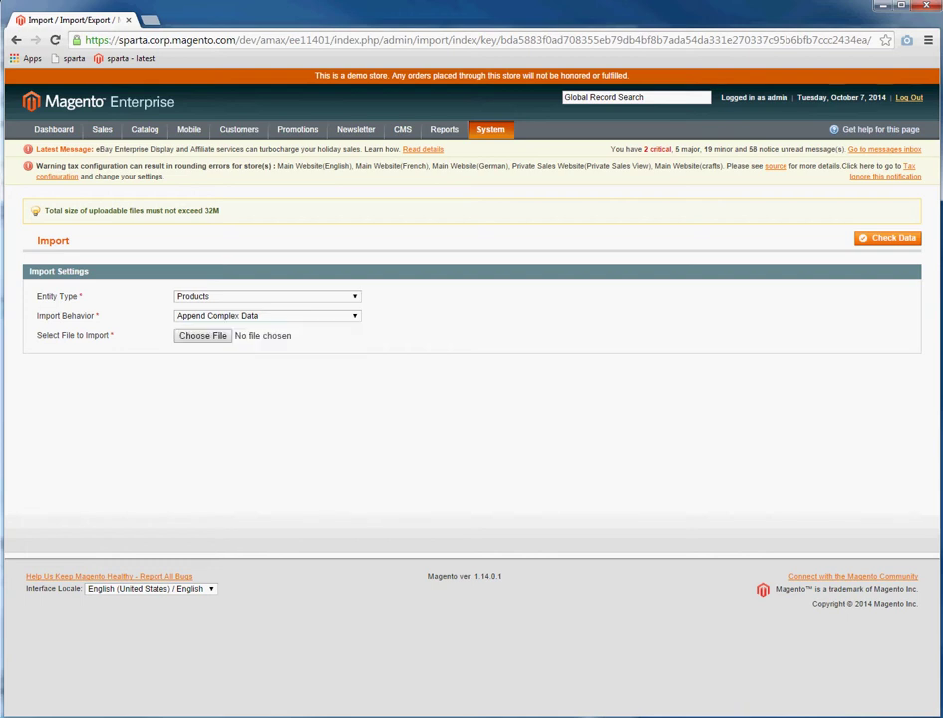
{"action": "left_click", "coordinate": [266, 315]}
{"action": "left_click", "coordinate": [232, 350]}
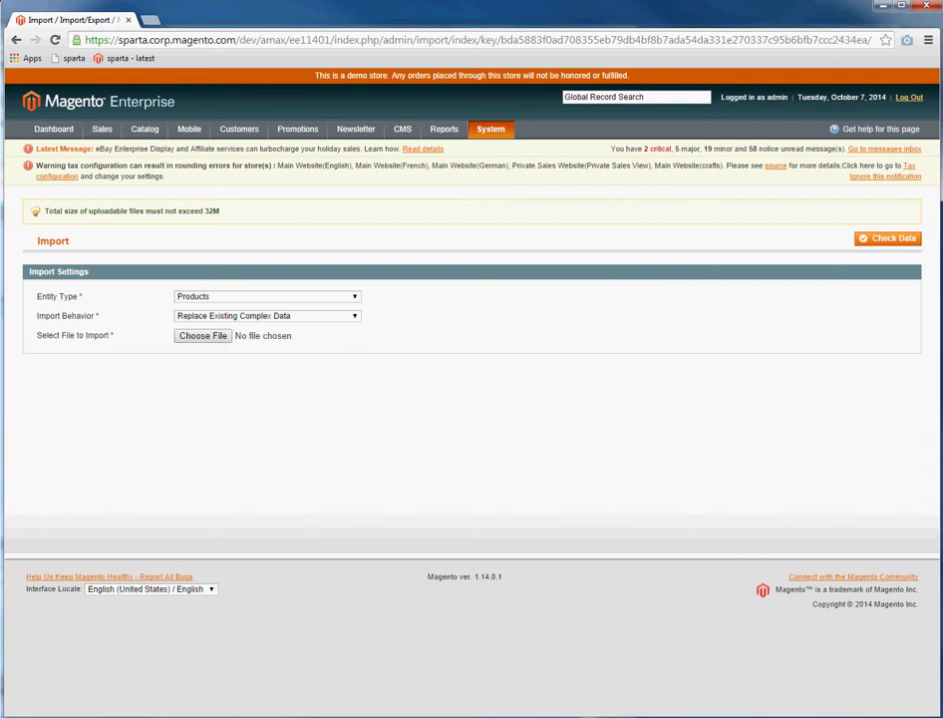
Choose catalog_product_20141007_203609 from Downloads as the file to import and check its data
{"action": "left_click", "coordinate": [203, 335]}
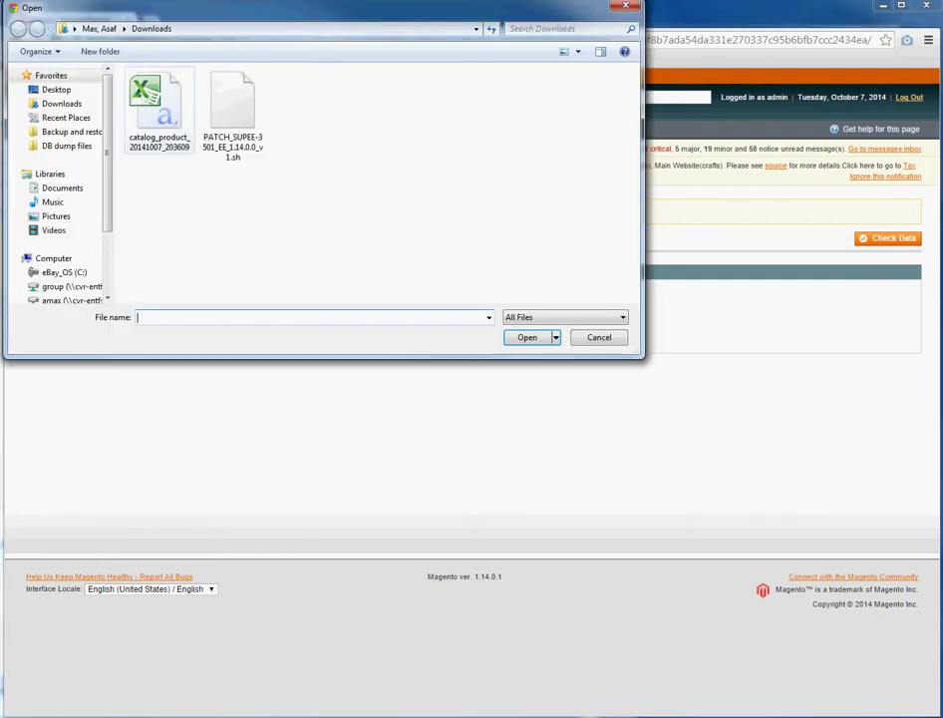
{"action": "left_click", "coordinate": [159, 109]}
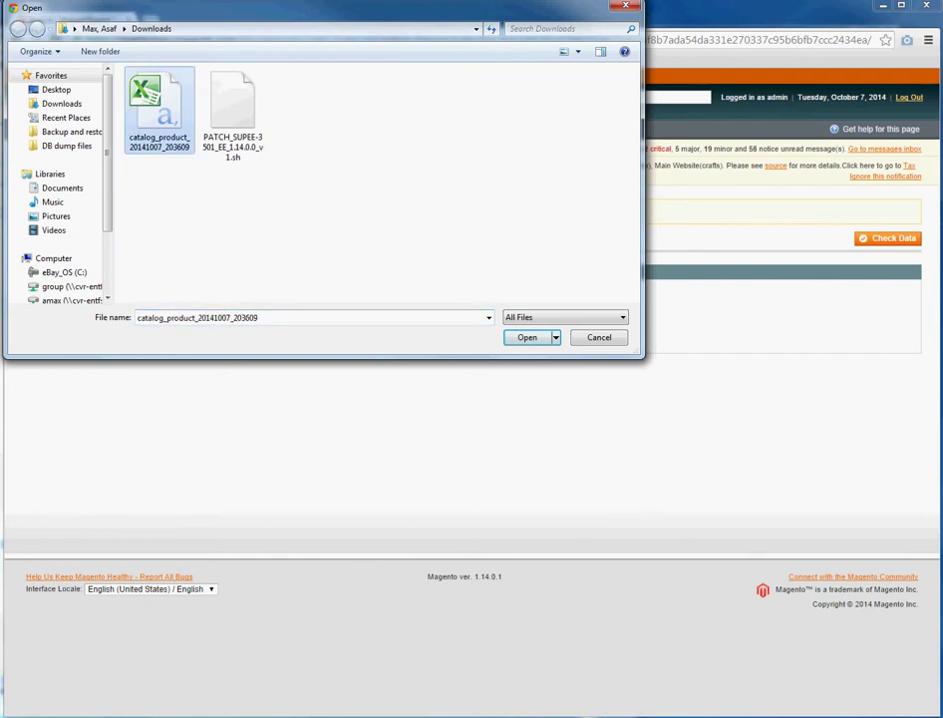
{"action": "key", "text": "Return"}
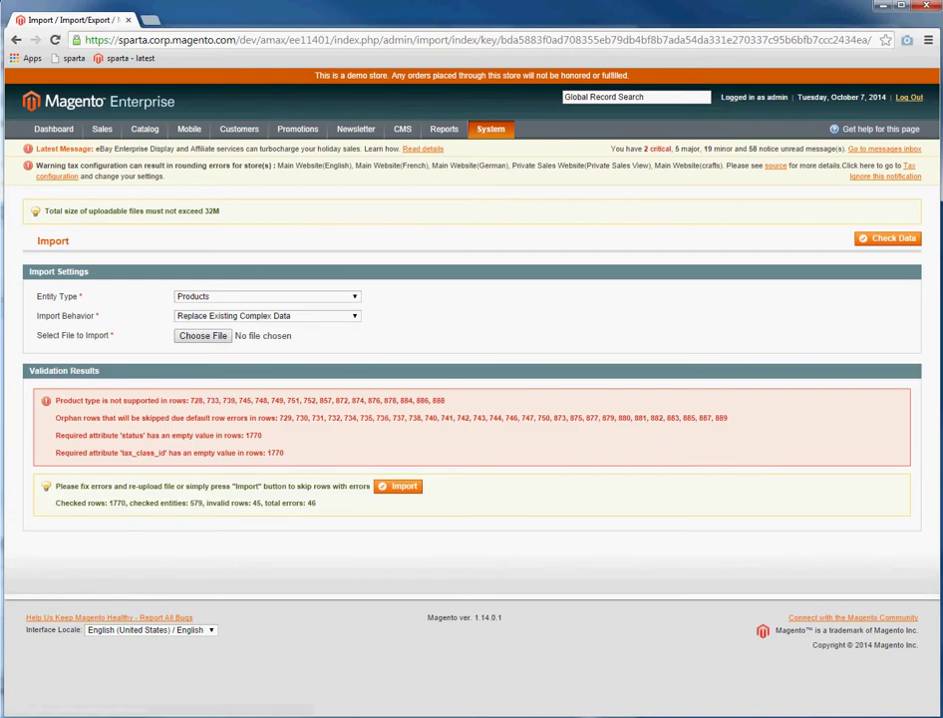
Read the product type and orphan row errors in the validation results and start the import, skipping rows with errors
{"action": "left_click_drag", "start_coordinate": [46, 400], "coordinate": [389, 399]}
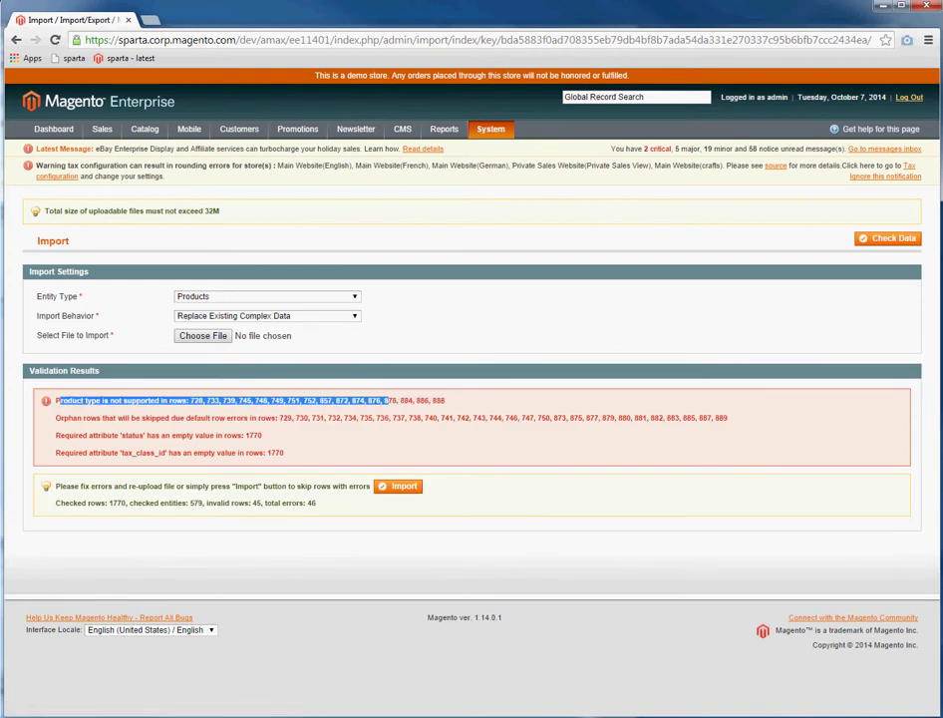
{"action": "left_click", "coordinate": [389, 400]}
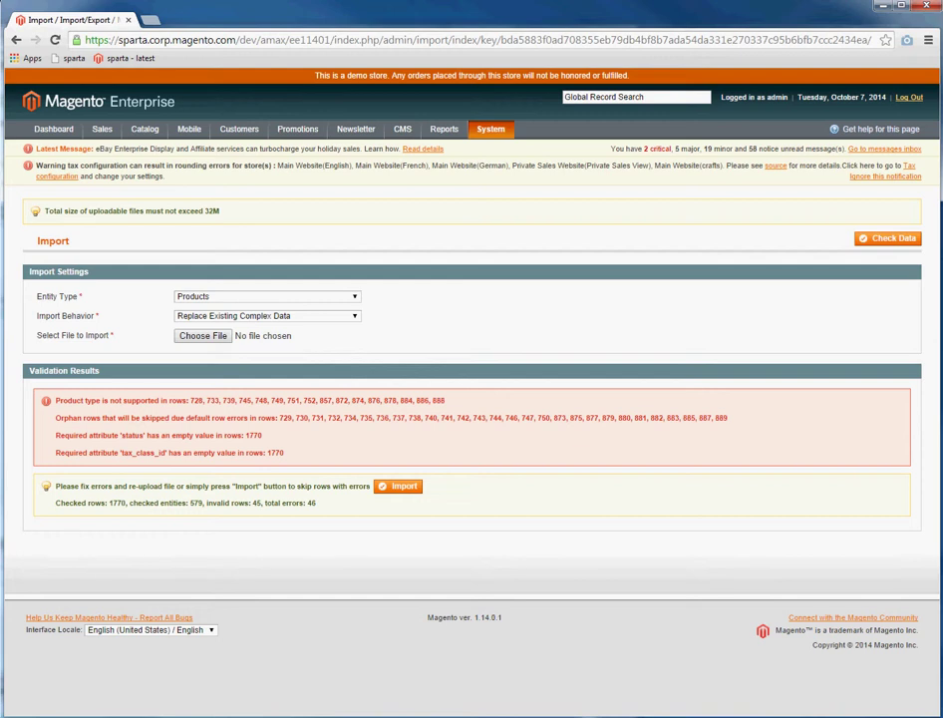
{"action": "left_click_drag", "start_coordinate": [347, 418], "coordinate": [156, 418]}
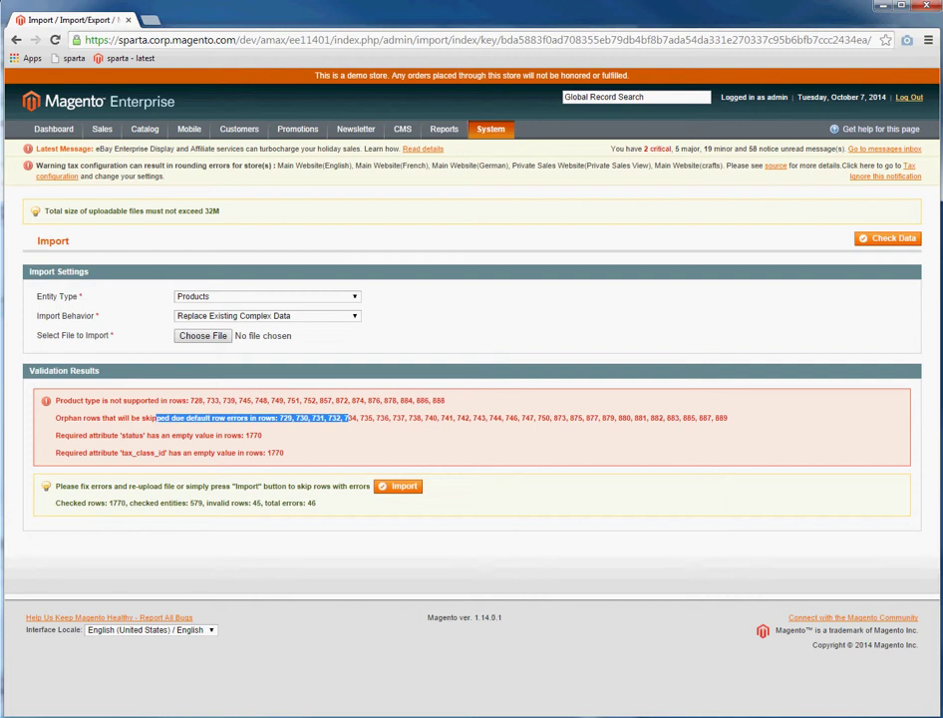
{"action": "left_click", "coordinate": [156, 418]}
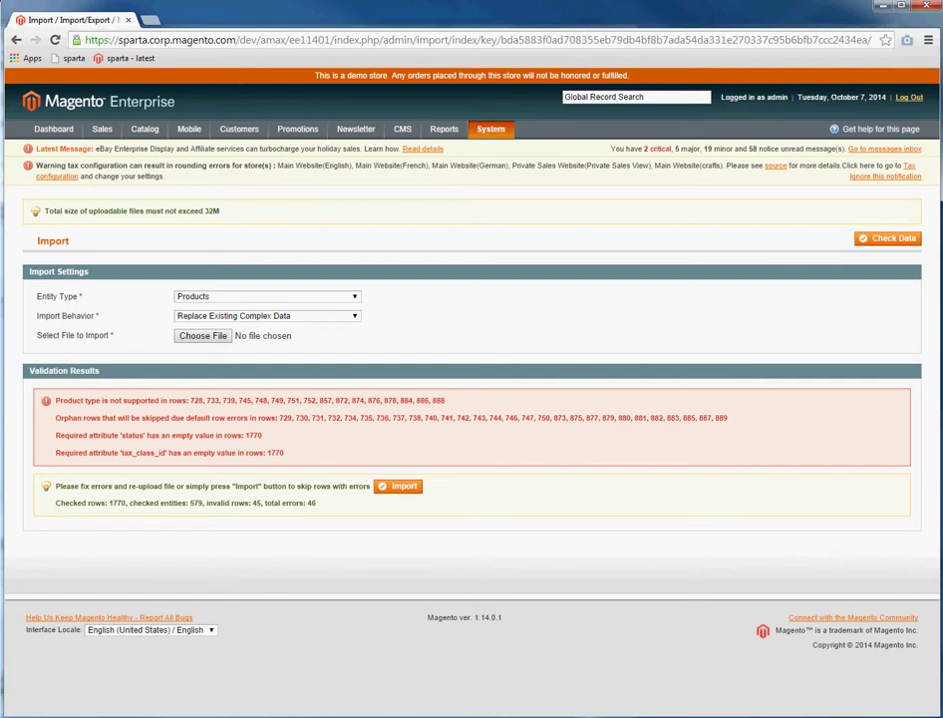
{"action": "left_click", "coordinate": [398, 486]}
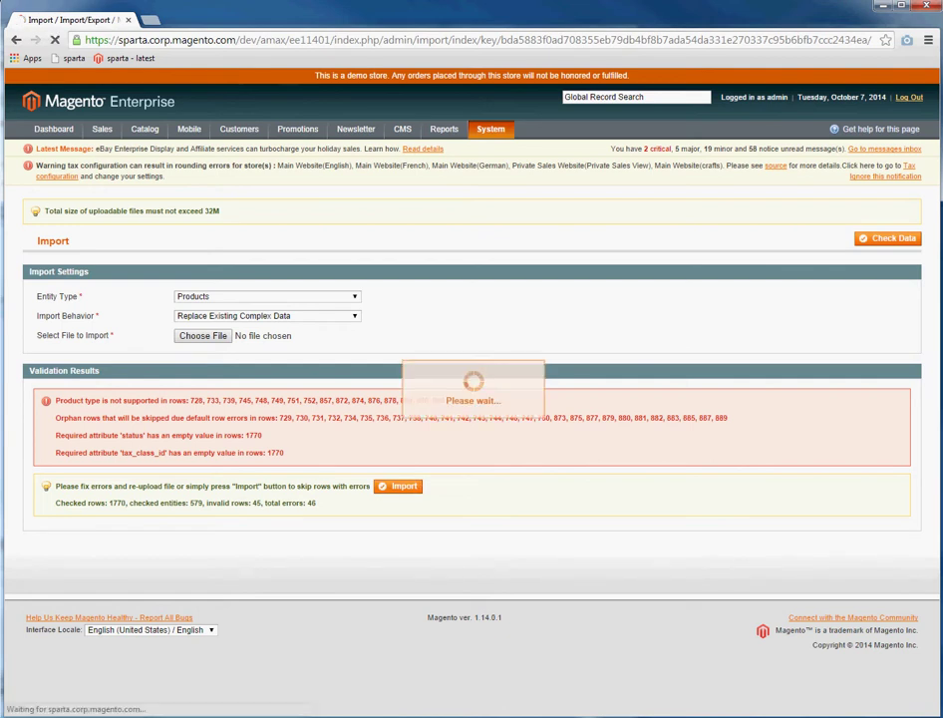